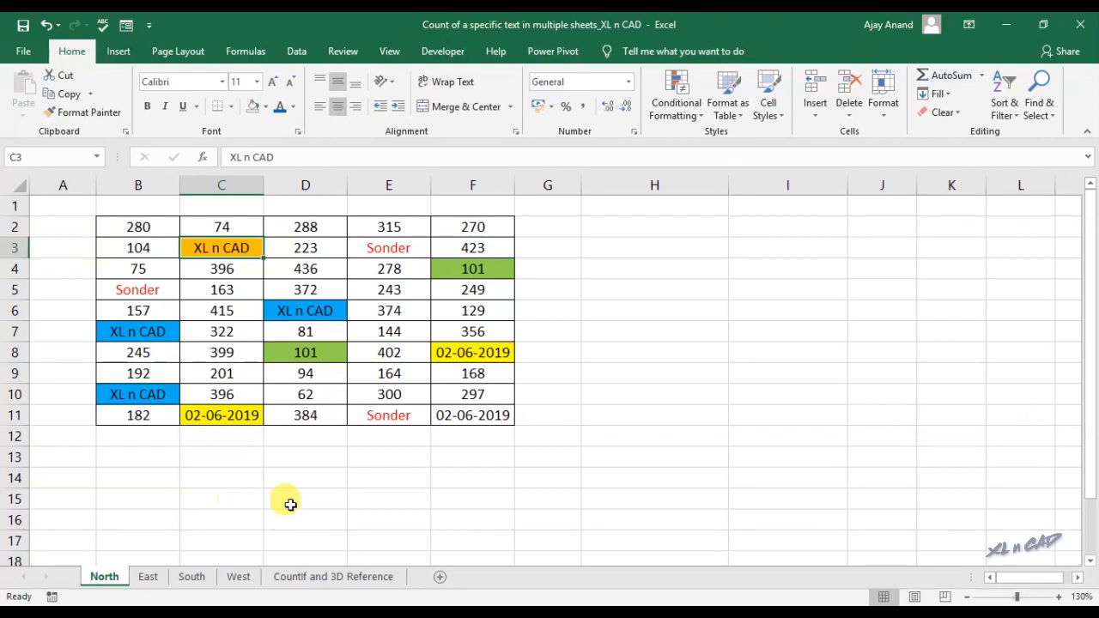
Group North through West and enter =COUNTIF(B2:F11,"XL n CAD") in I3
click(779, 245)
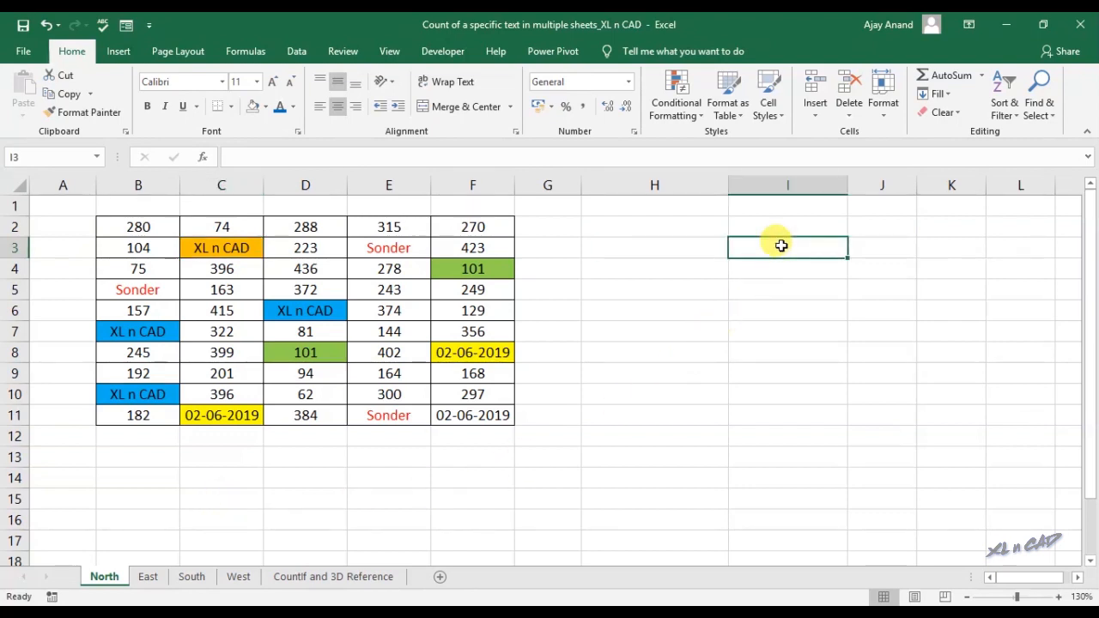
shift+click(239, 577)
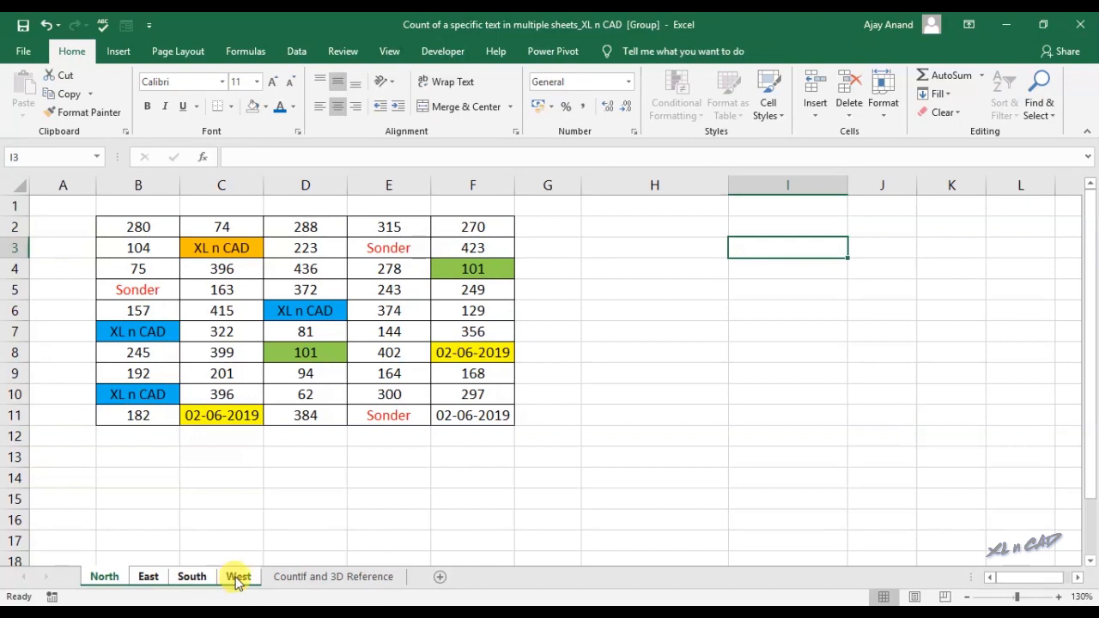
click(399, 159)
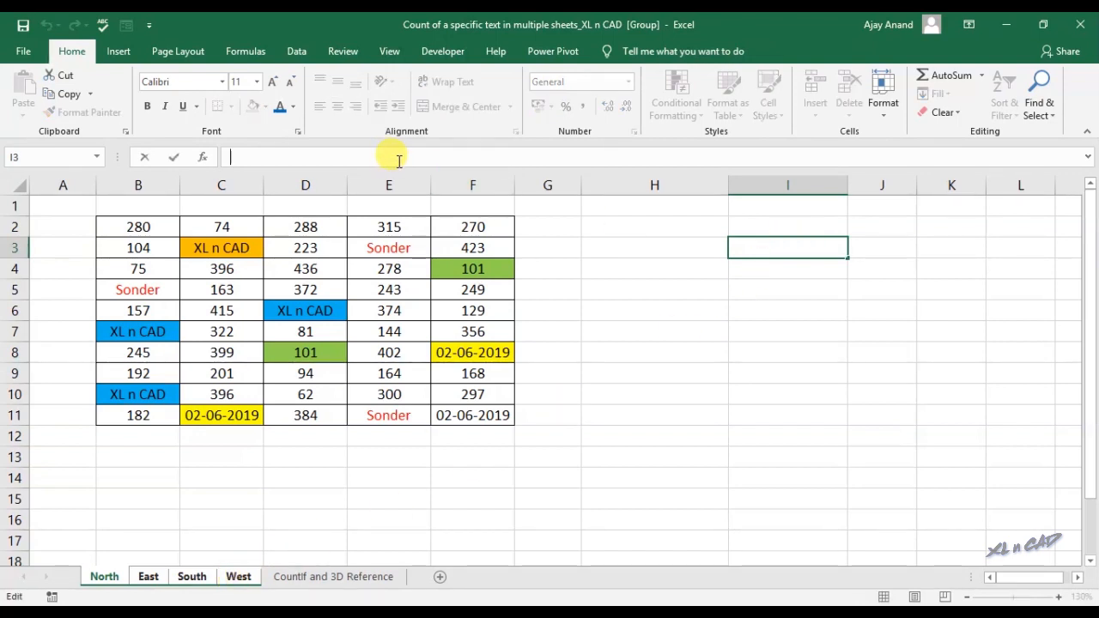
text(=)
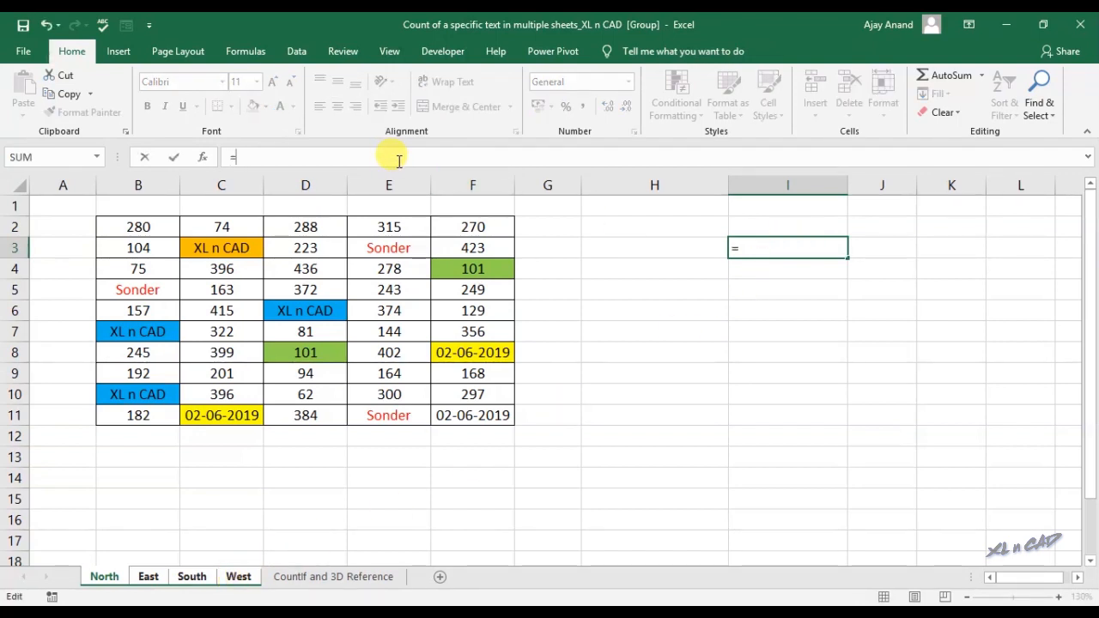
text(count)
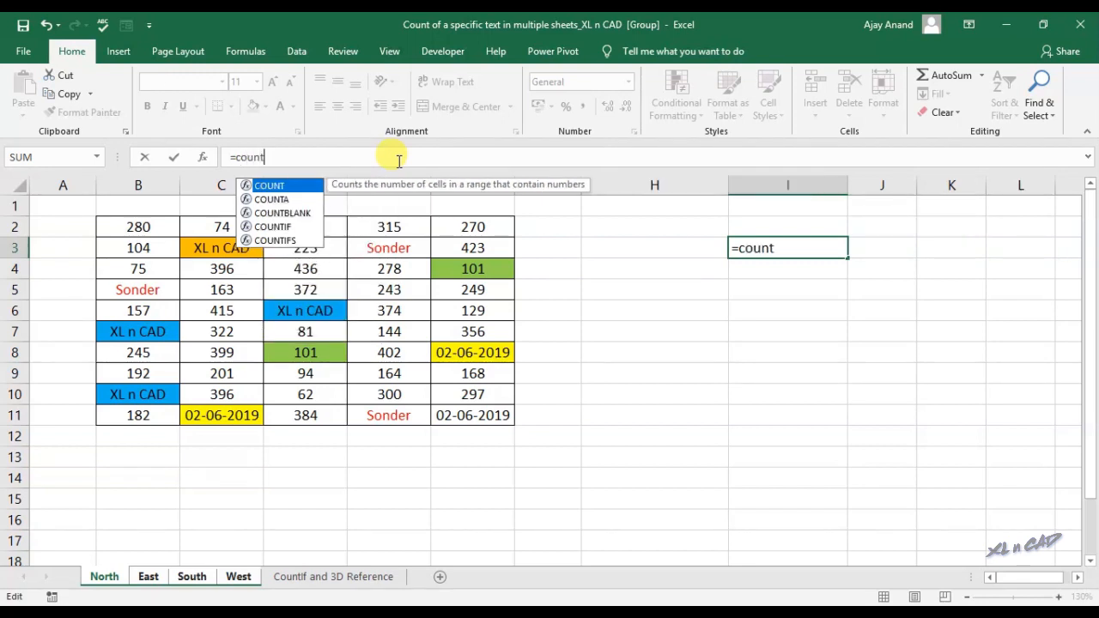
text(if()
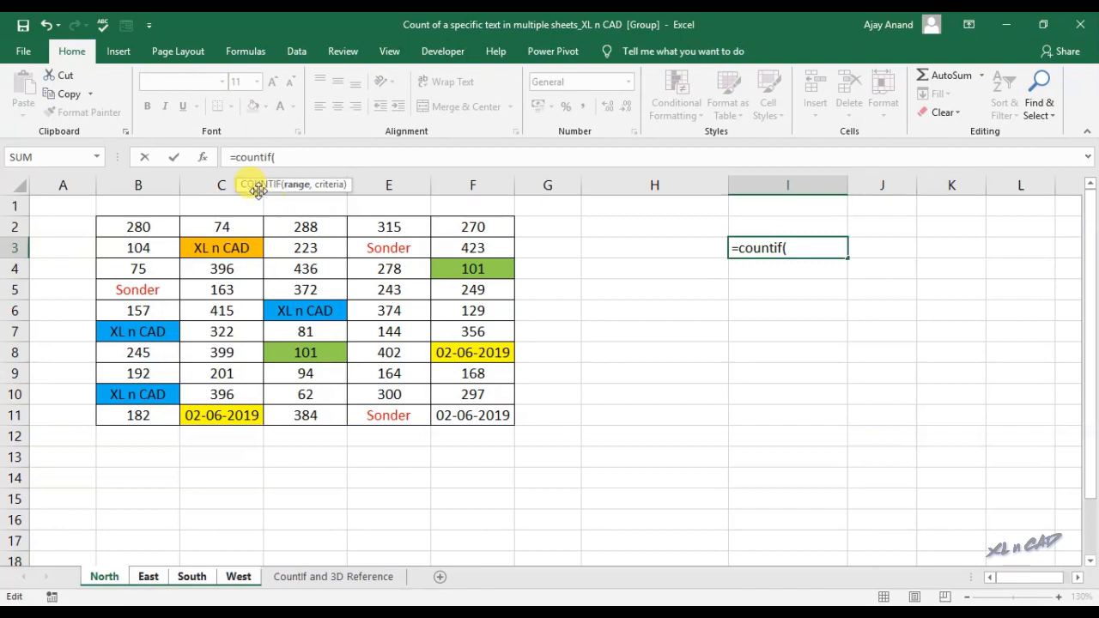
drag(130, 226, 475, 422)
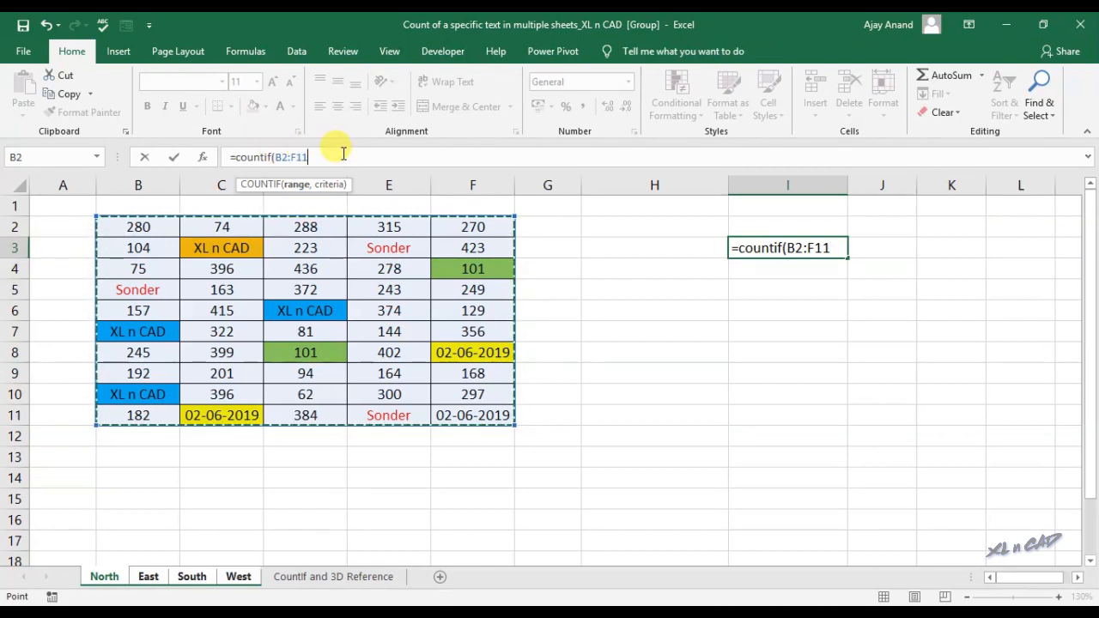
text(,)
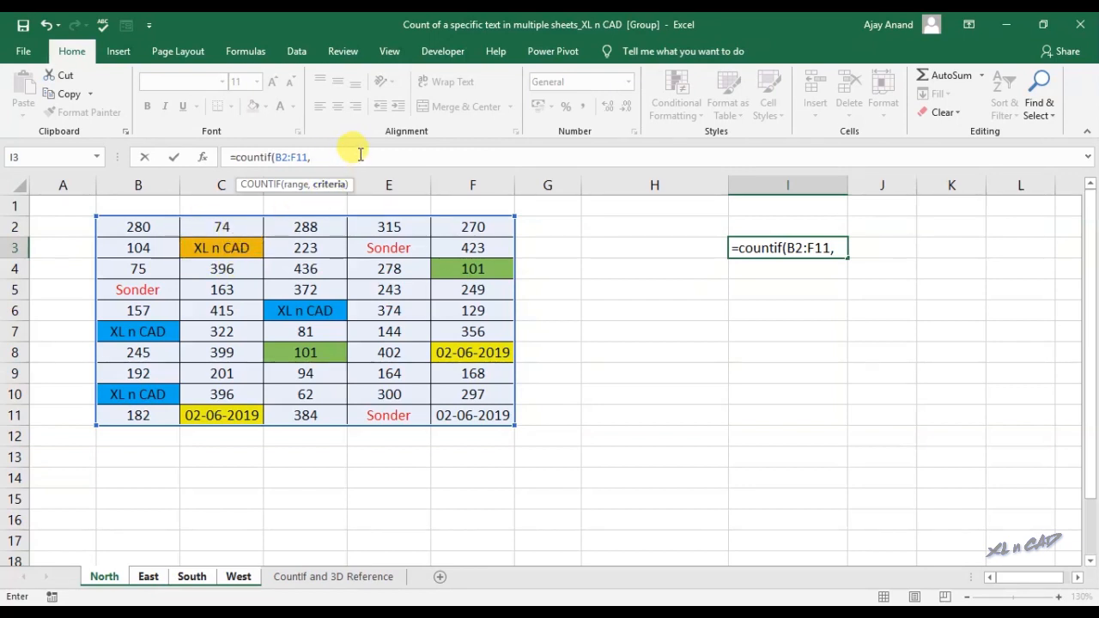
text("XL)
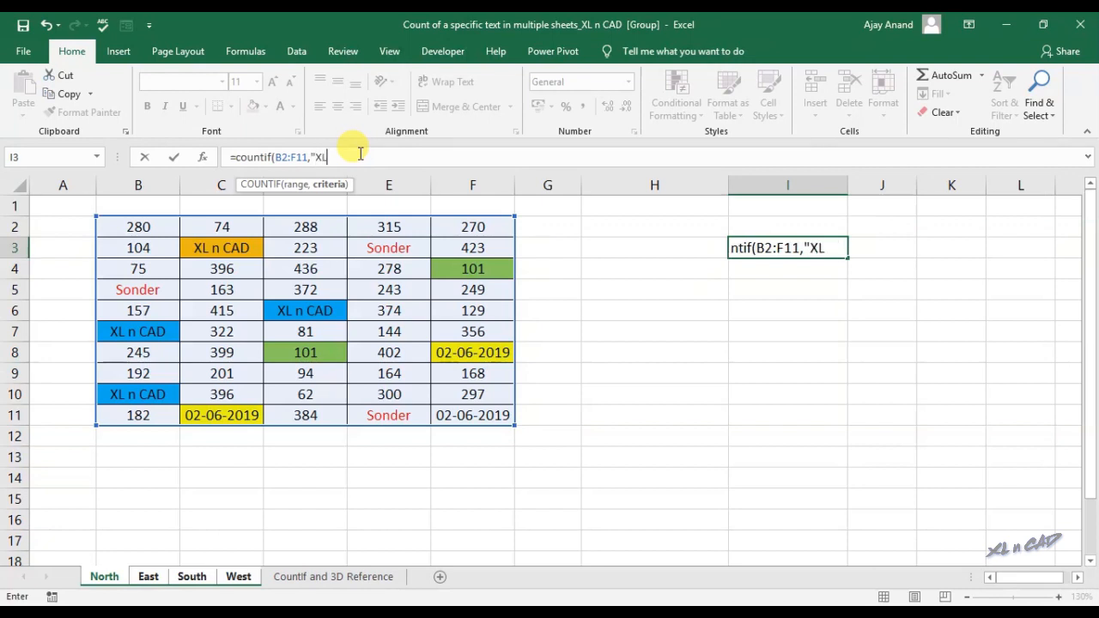
text( n CAD)
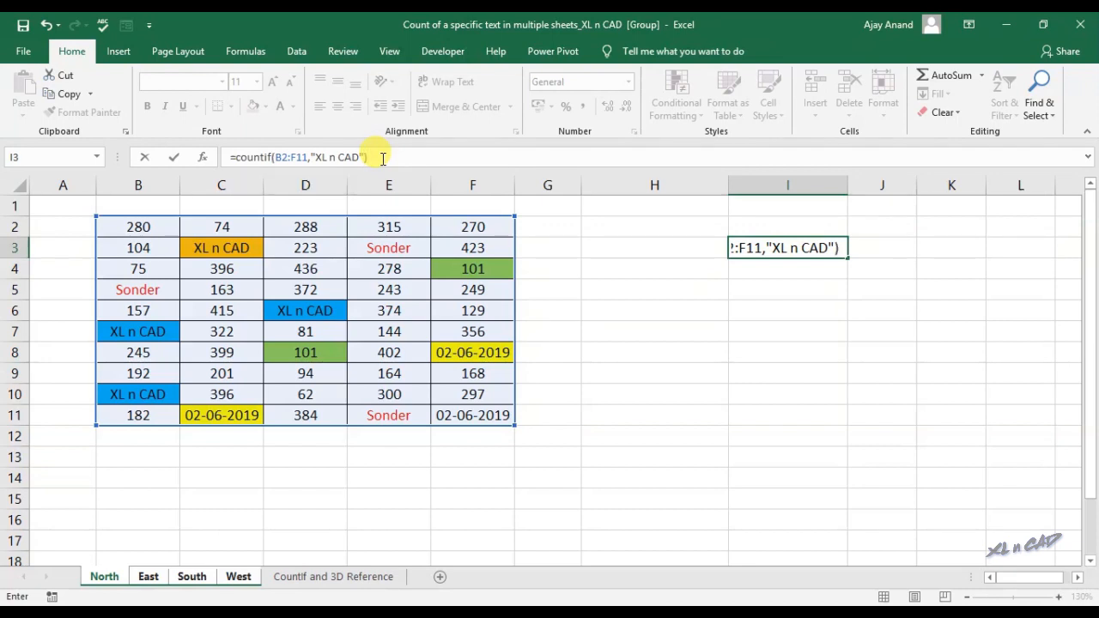
key(Return)
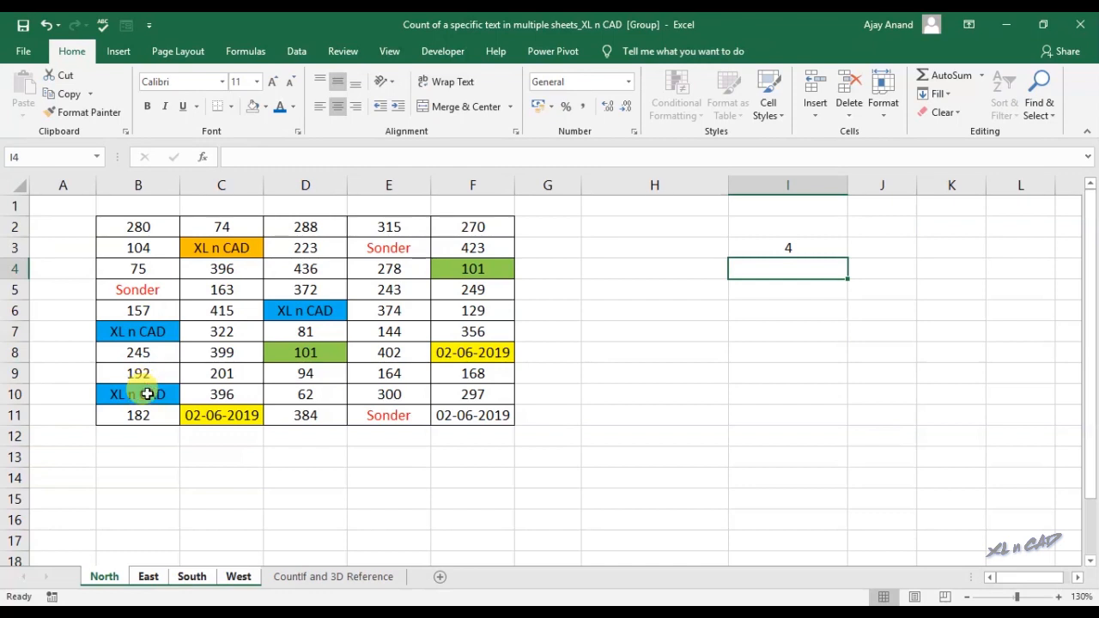
Review the I3 counts on East, South and West, then go to the CountIf and 3D Reference sheet
click(156, 580)
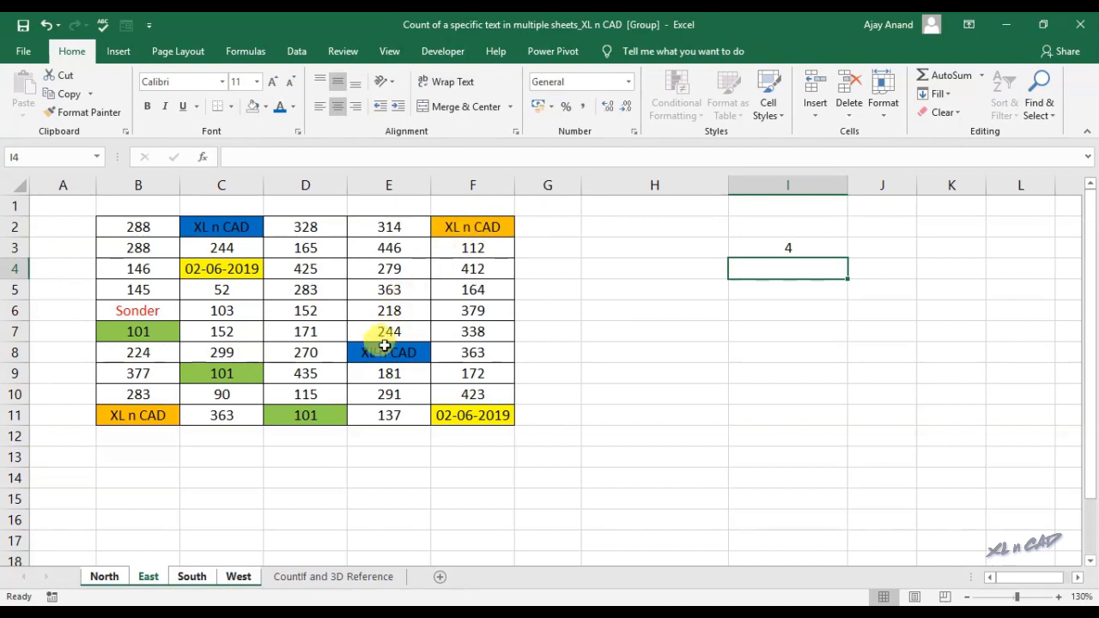
click(191, 577)
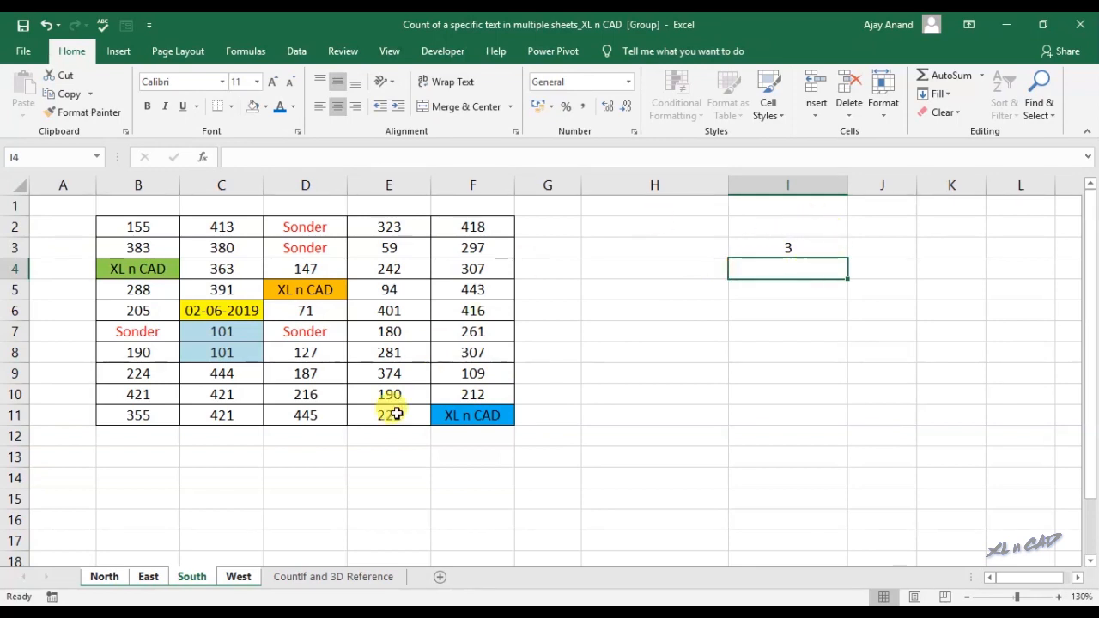
click(236, 577)
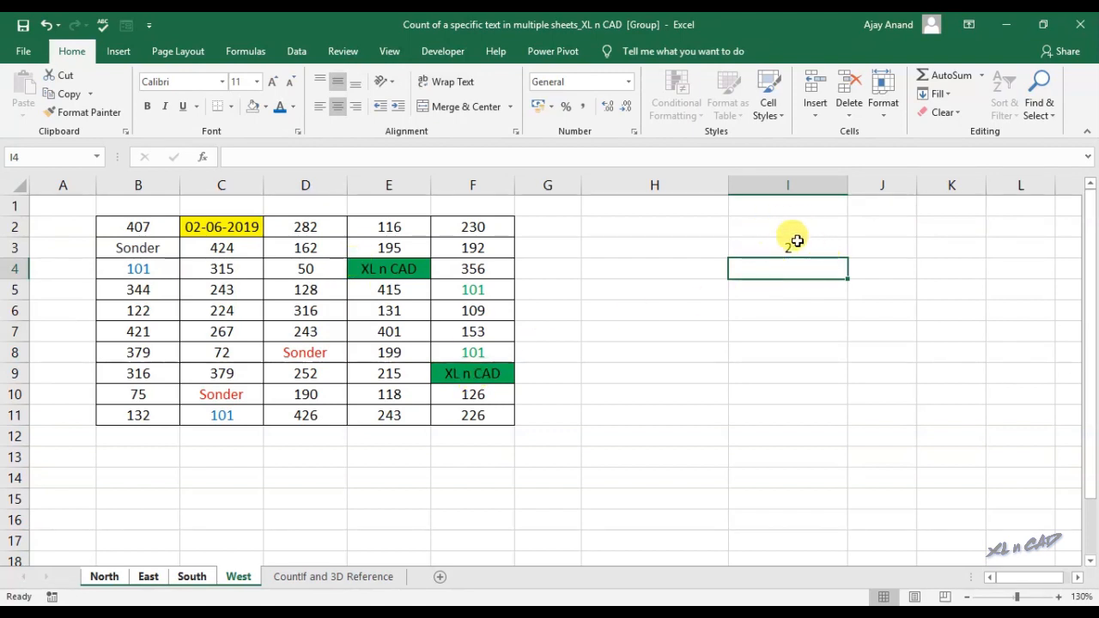
click(286, 579)
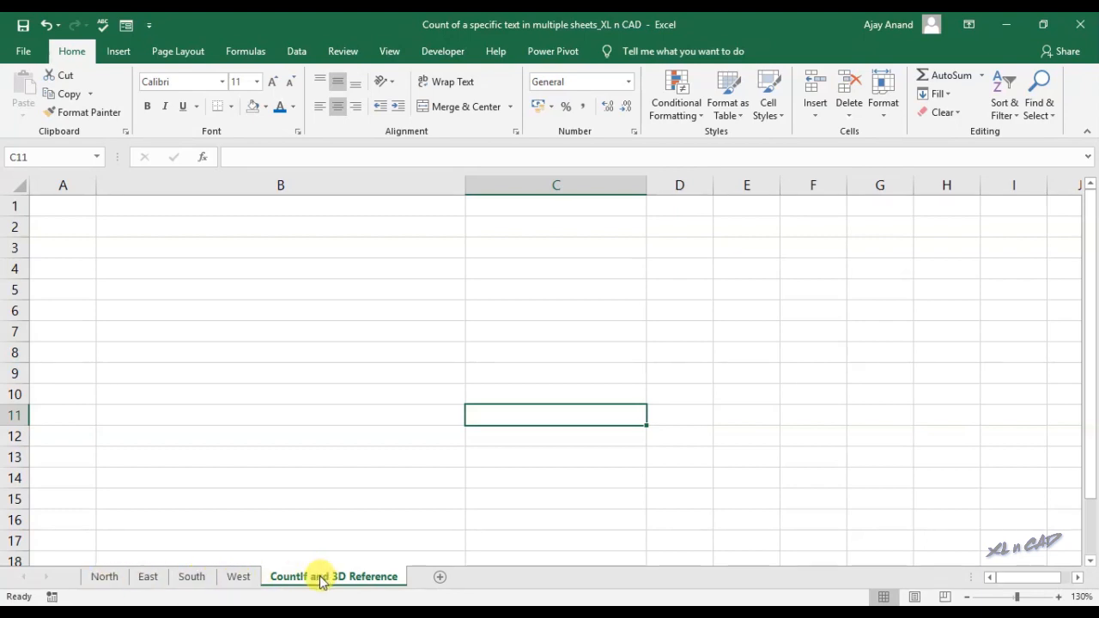
Label B2 'Count of "XL n CAD" in the sheets from North to West'
click(241, 228)
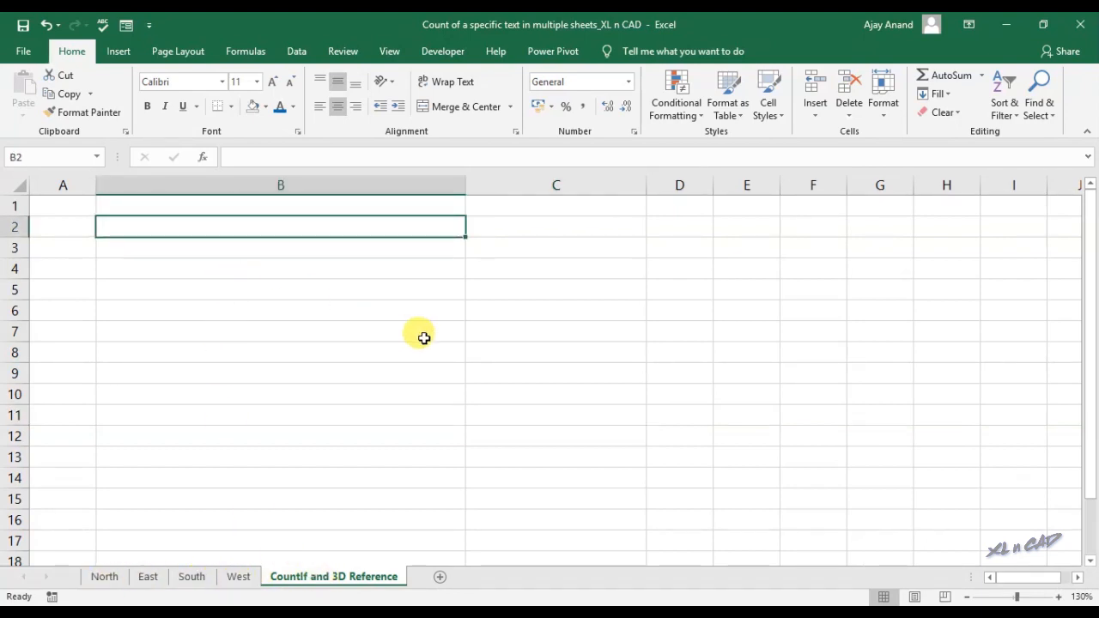
text(Count of "XL n CAD" i)
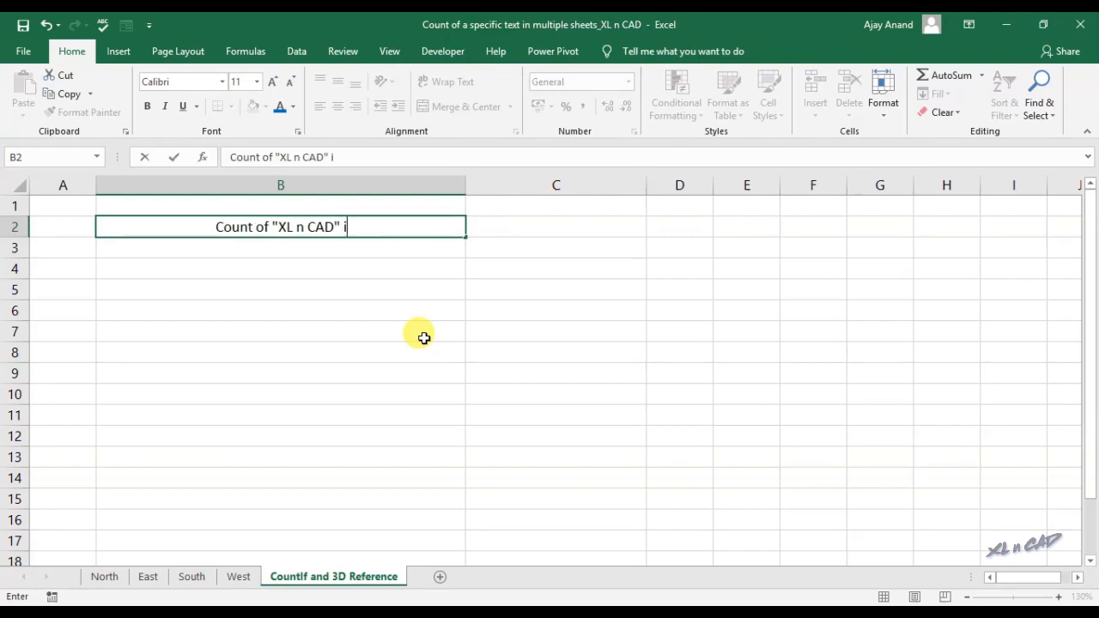
text(n the sheets from North to West)
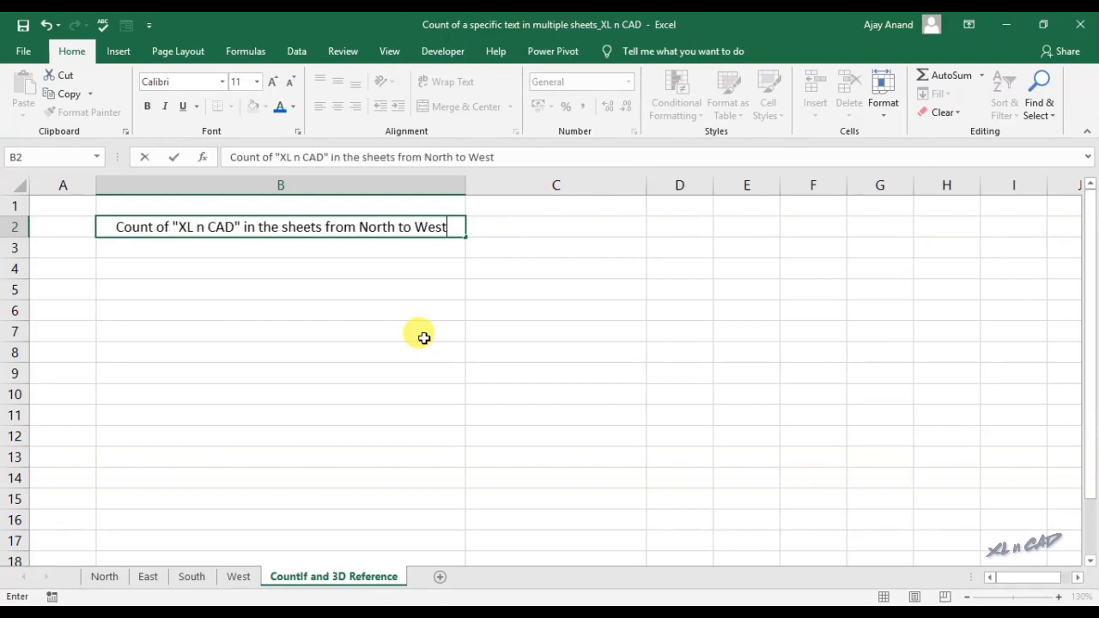
click(541, 229)
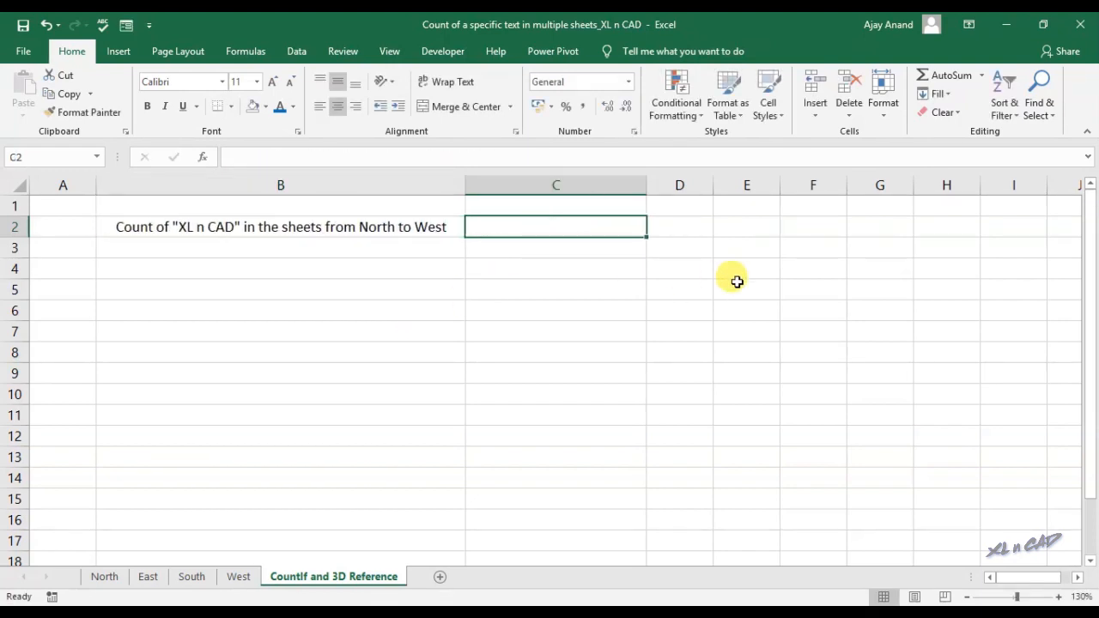
Enter =SUM(North:West!I3) in C2 to total the four sheets' counts
text(=SU)
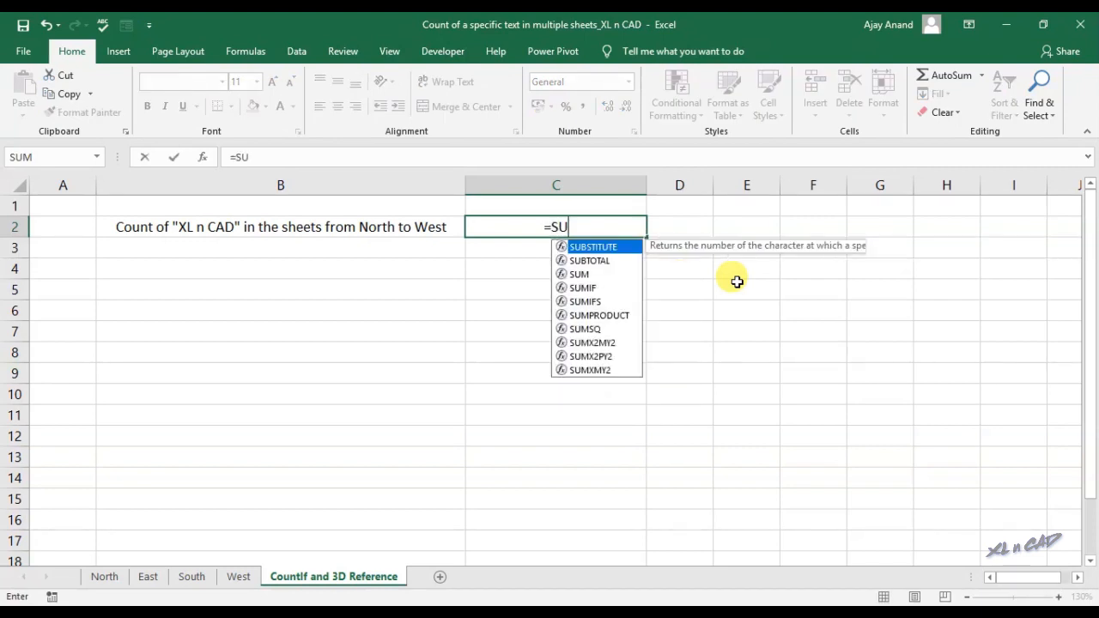
text(M()
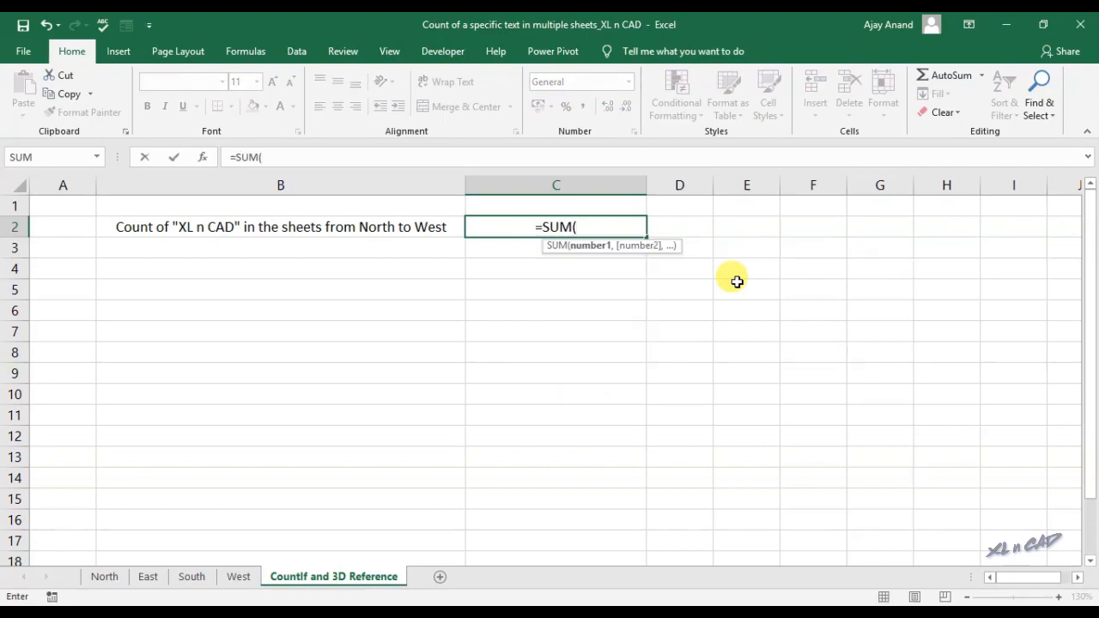
click(104, 577)
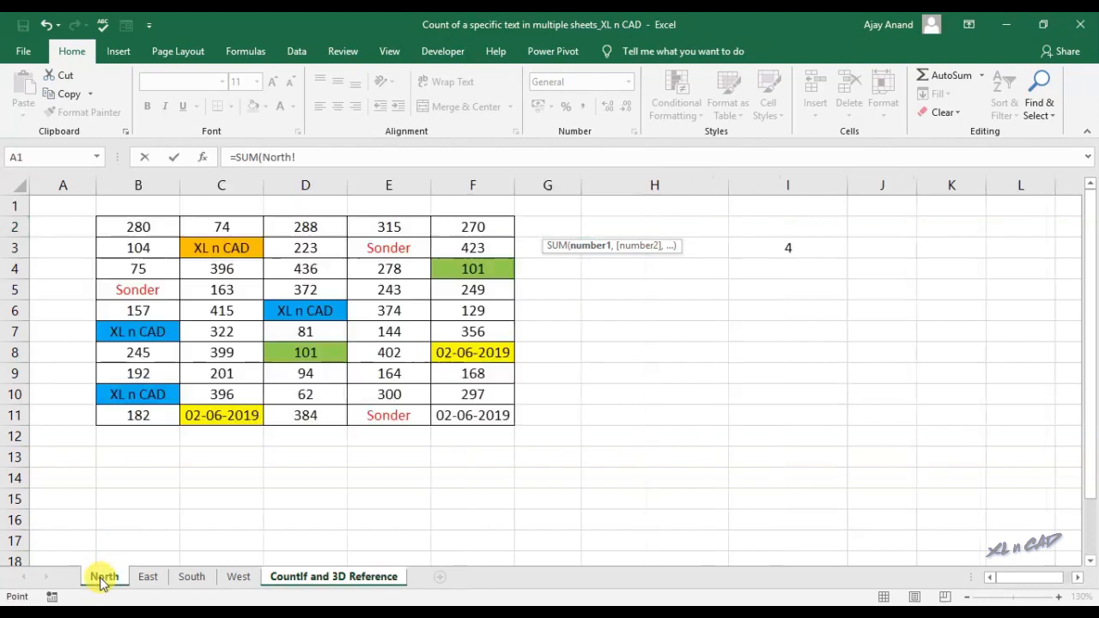
click(788, 249)
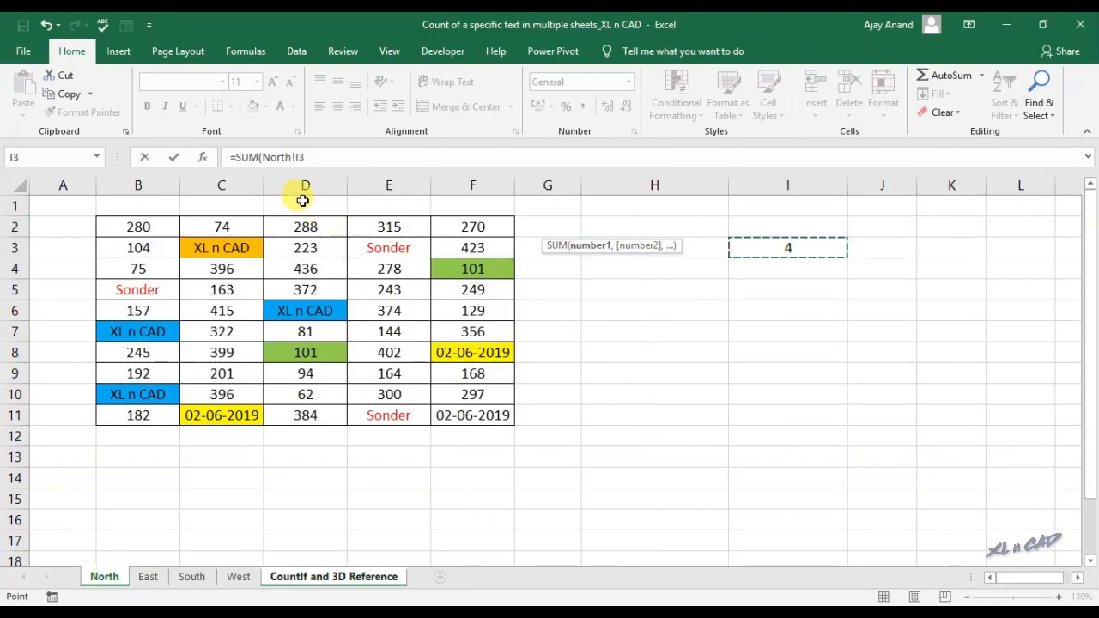
shift+click(252, 581)
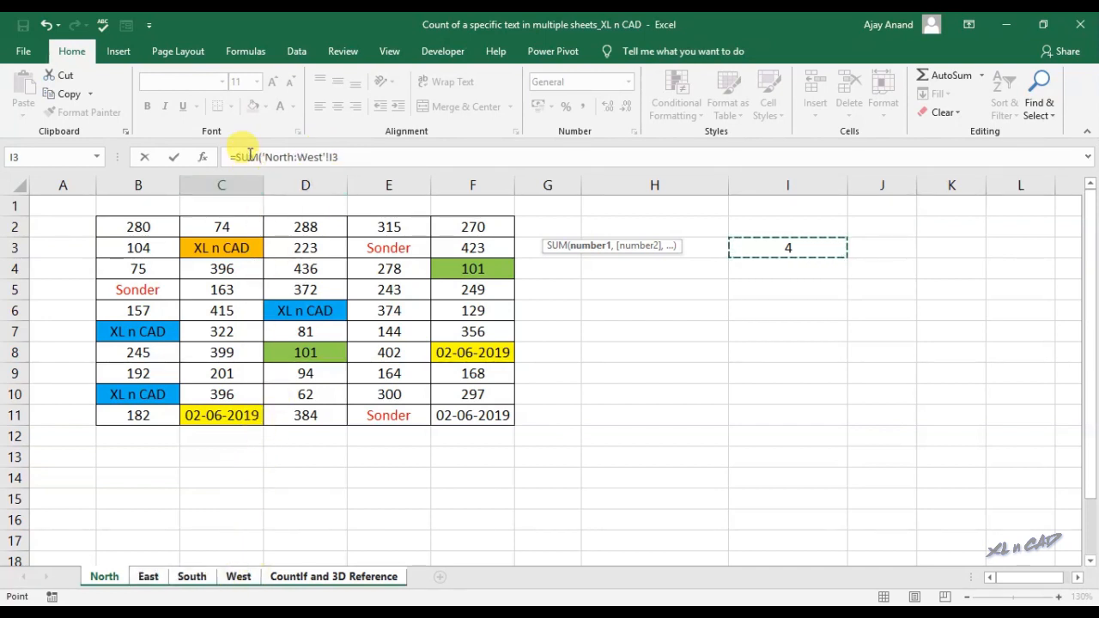
click(364, 156)
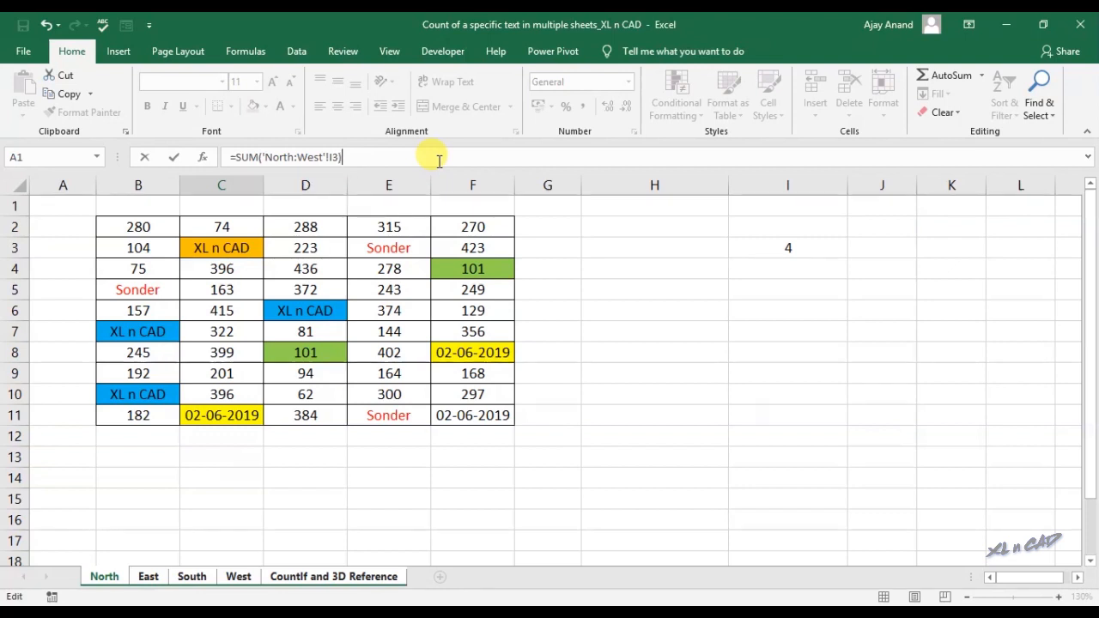
key(Return)
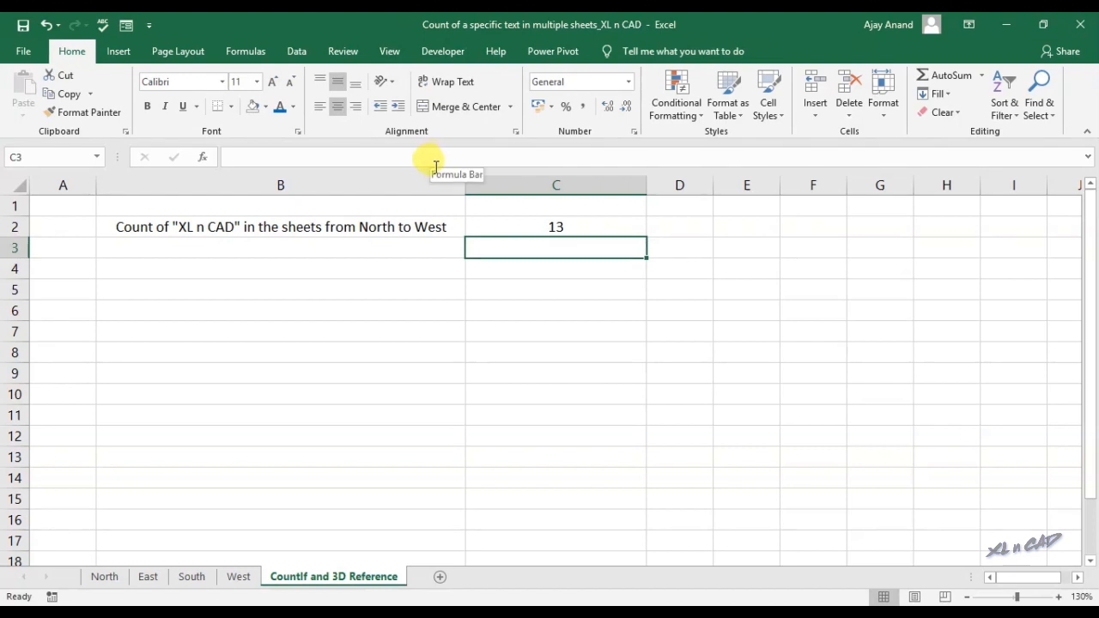
Replace the 218 in East's E6 with XL n CAD
click(557, 225)
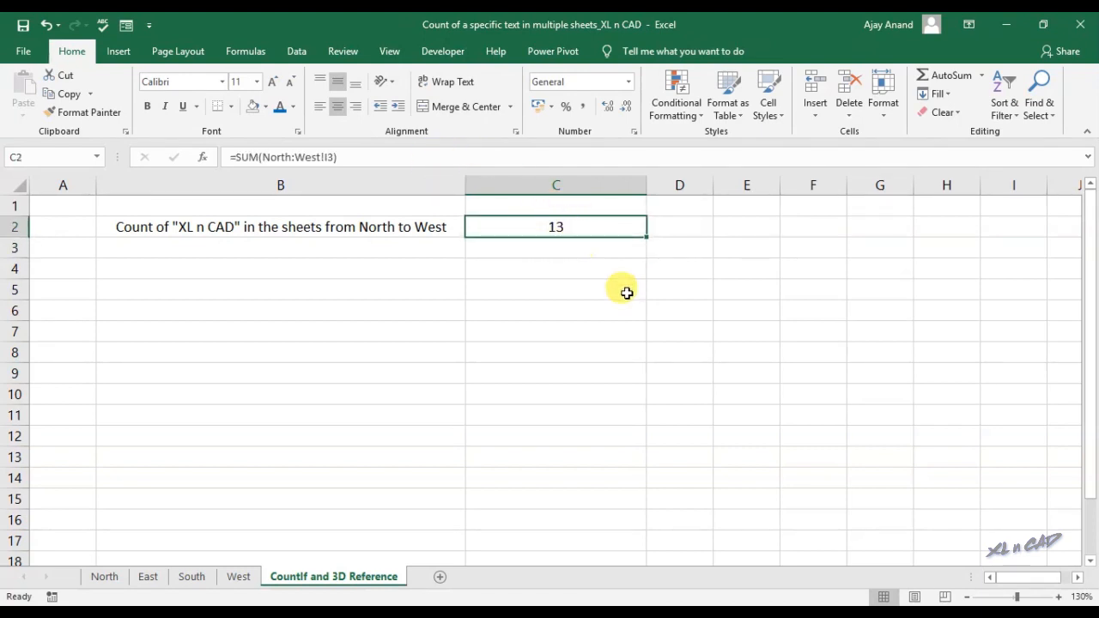
click(146, 578)
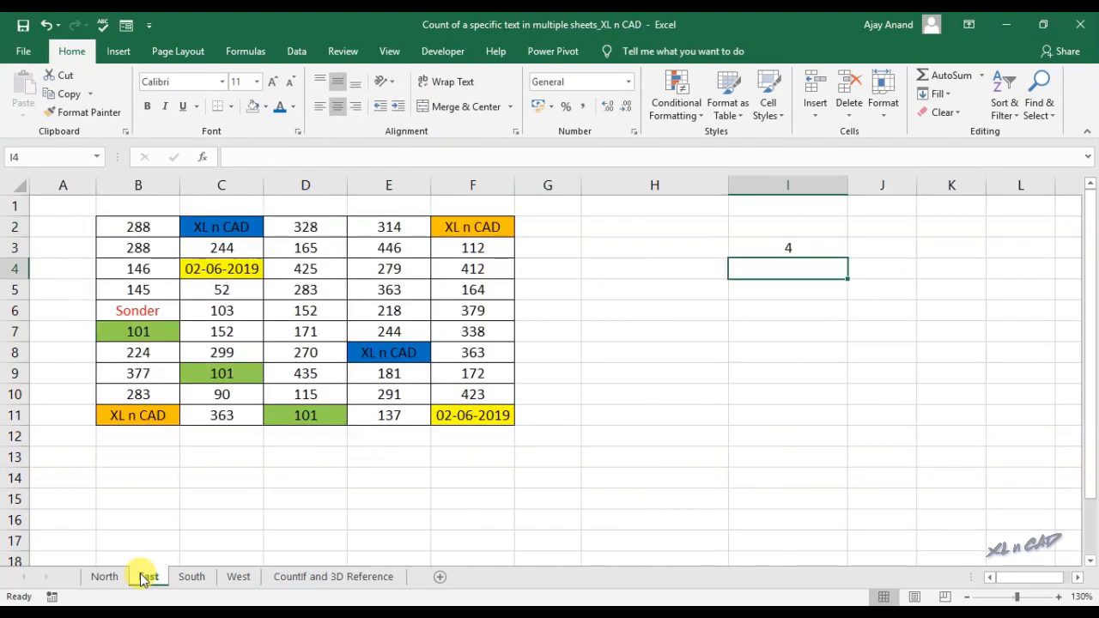
click(403, 310)
text(XL n CAD)
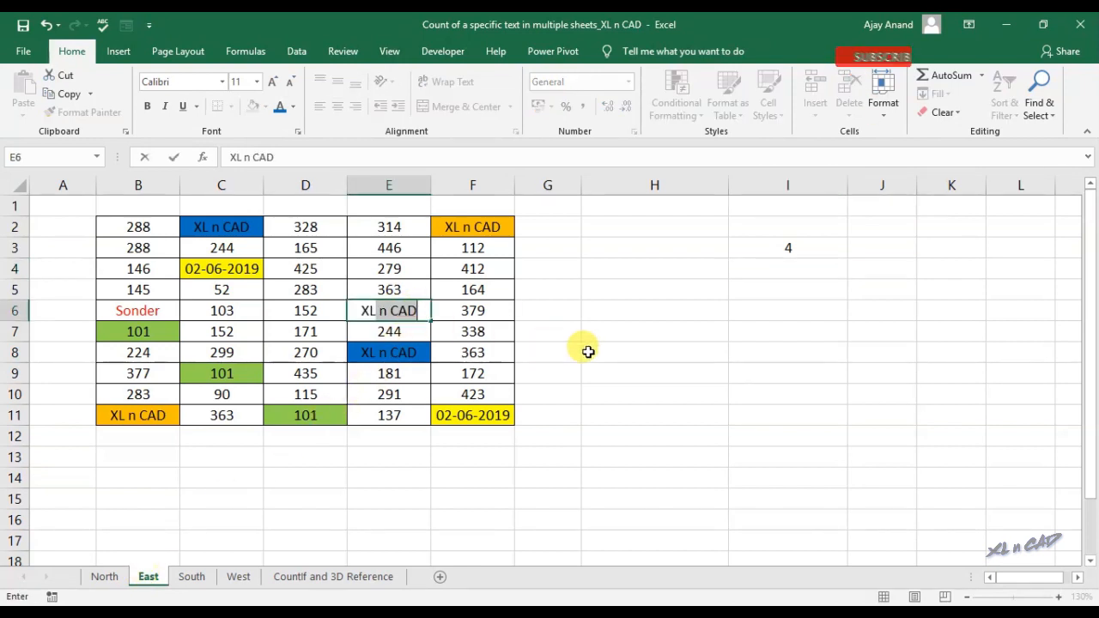
key(Return)
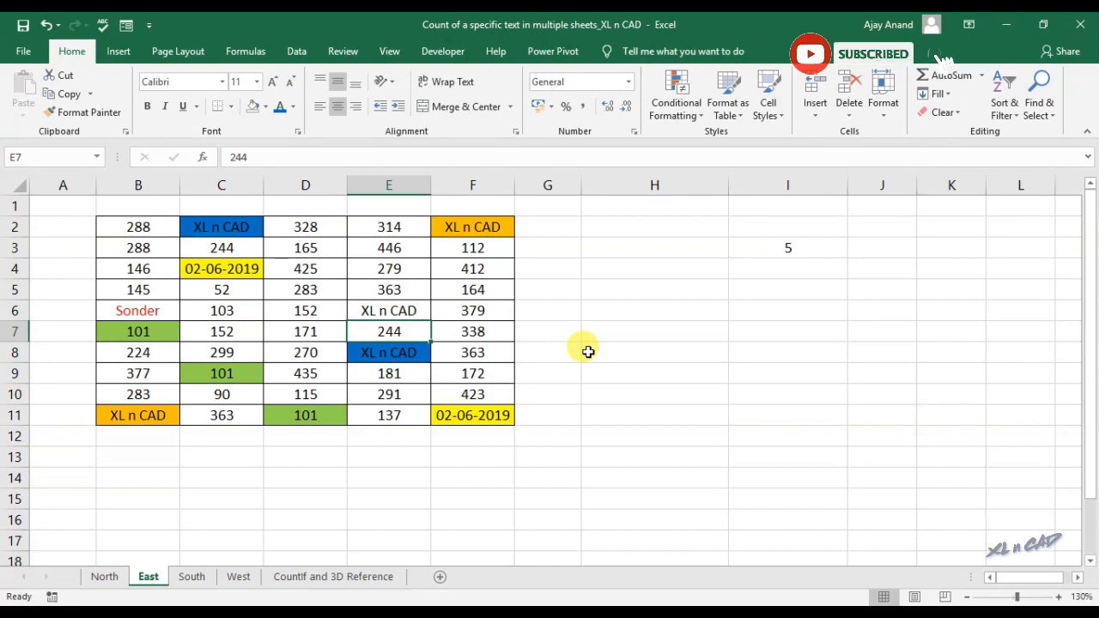
click(355, 579)
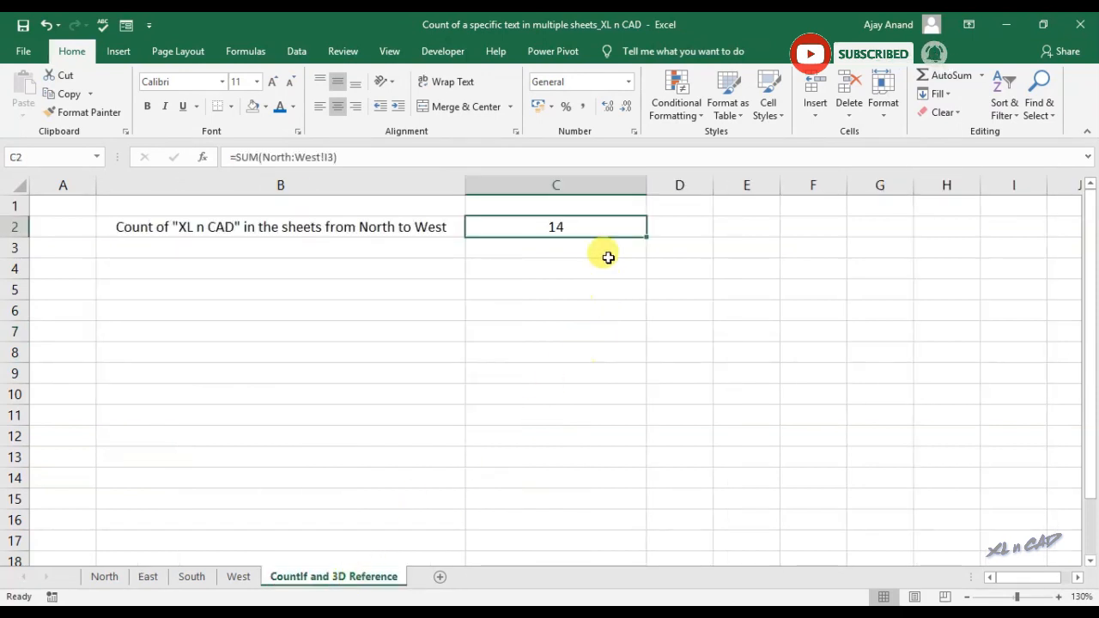
Replace the 109 in West's F6 with XL n CAD and check the summary total of 15
click(238, 576)
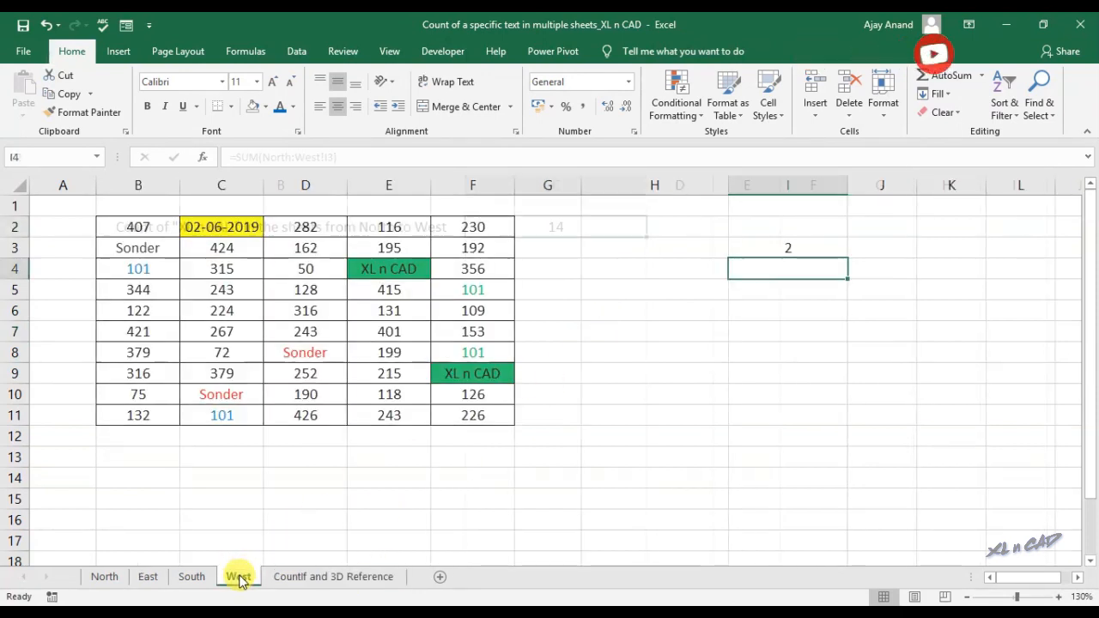
click(472, 311)
text(XL n CAD)
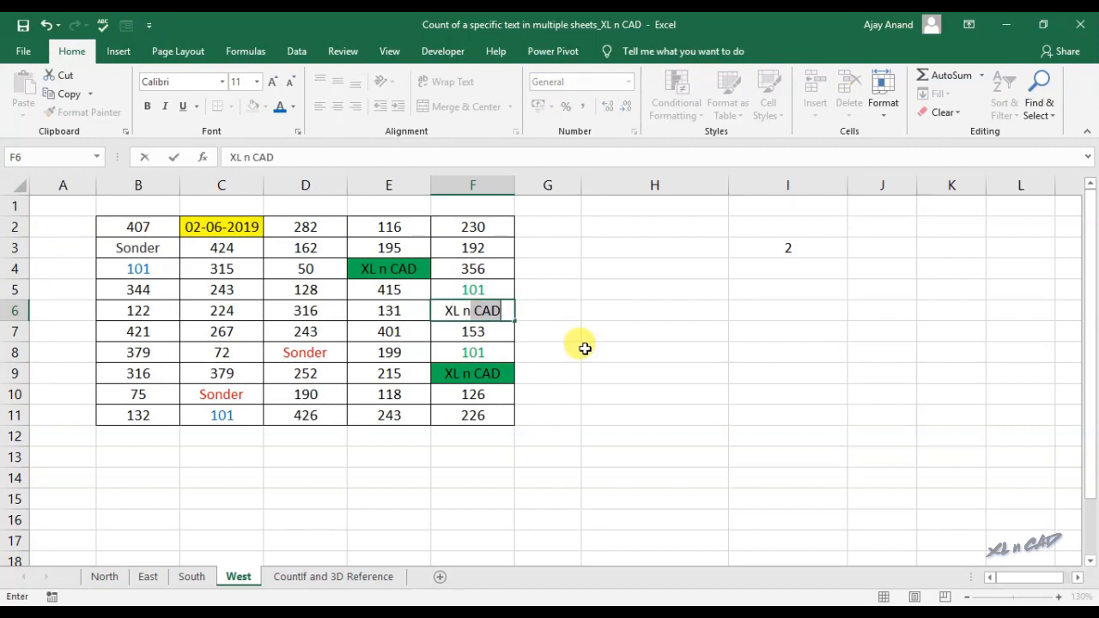
key(Return)
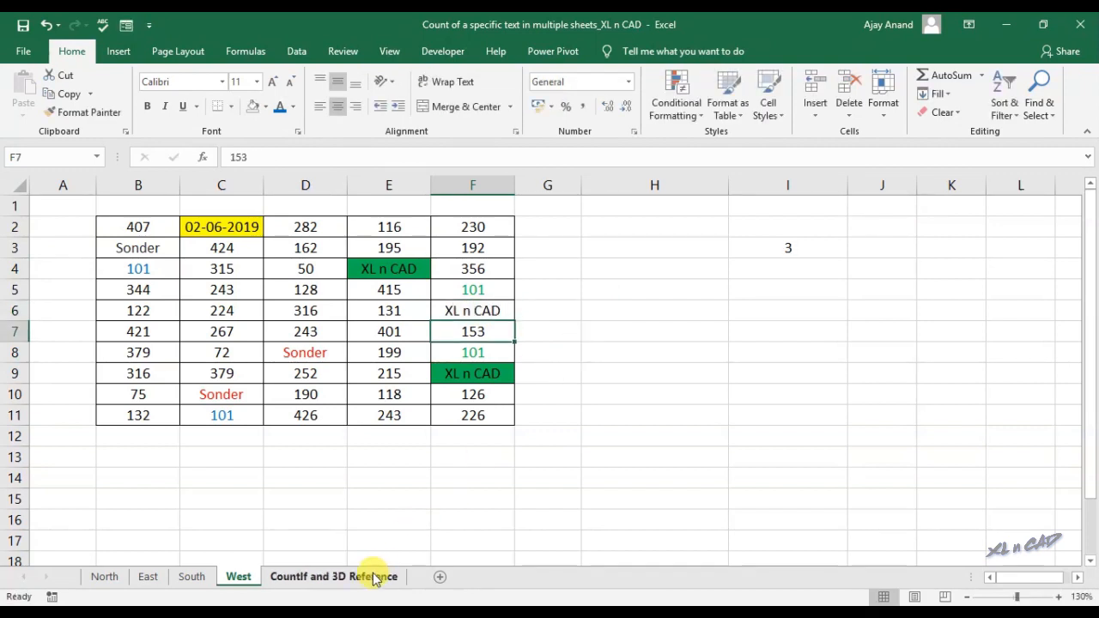
click(369, 575)
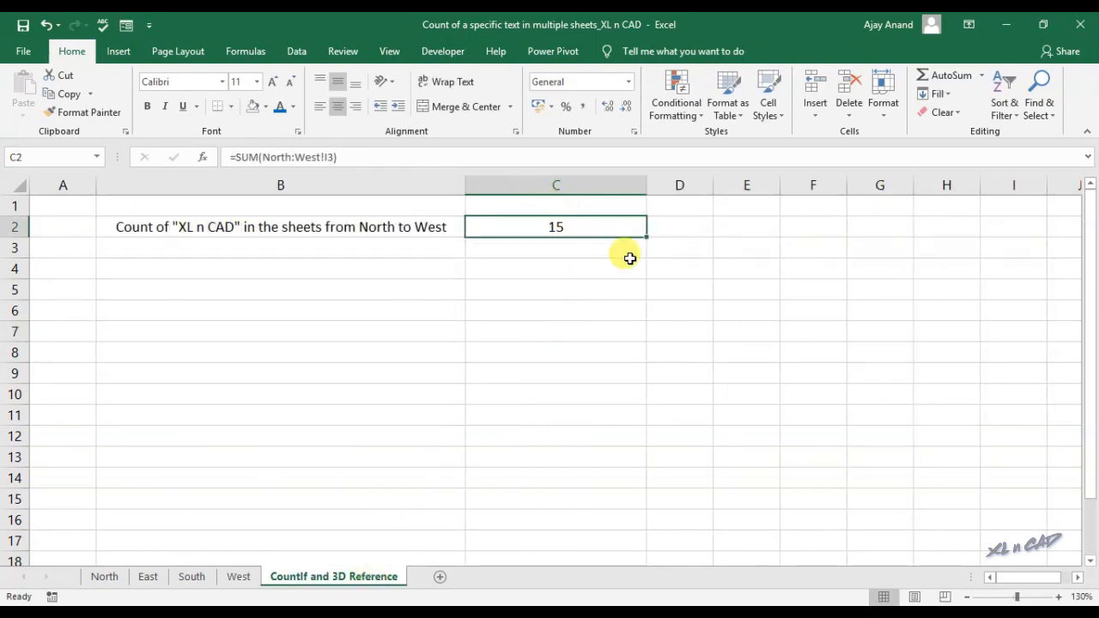
On North, point out the Sonder, 02-06-2019 and 101 entries, select H5, and group North through West
click(105, 577)
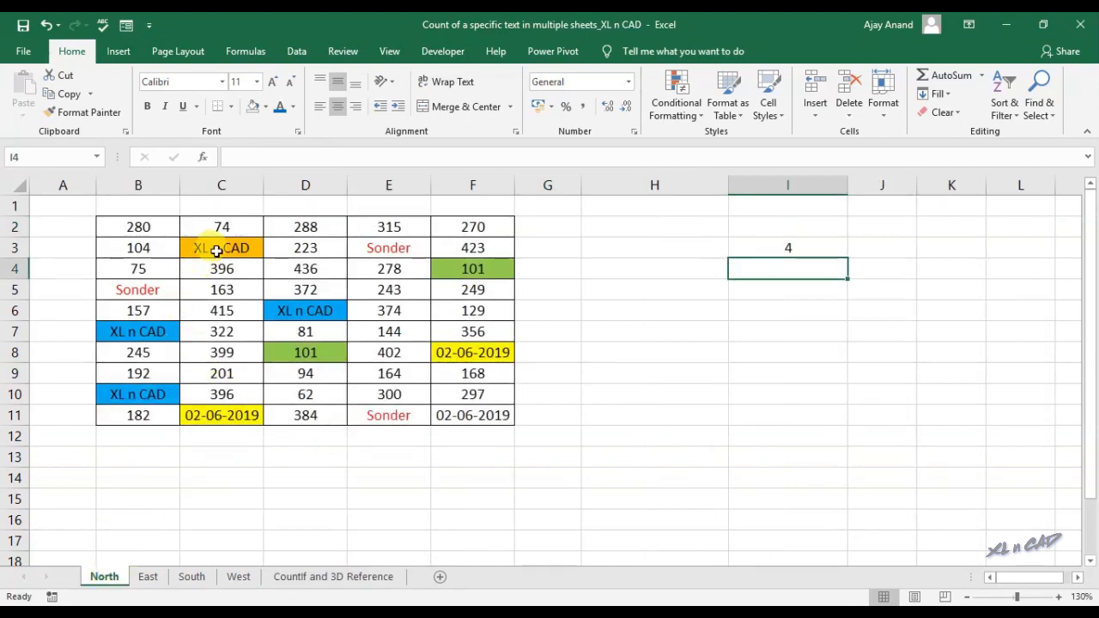
click(152, 288)
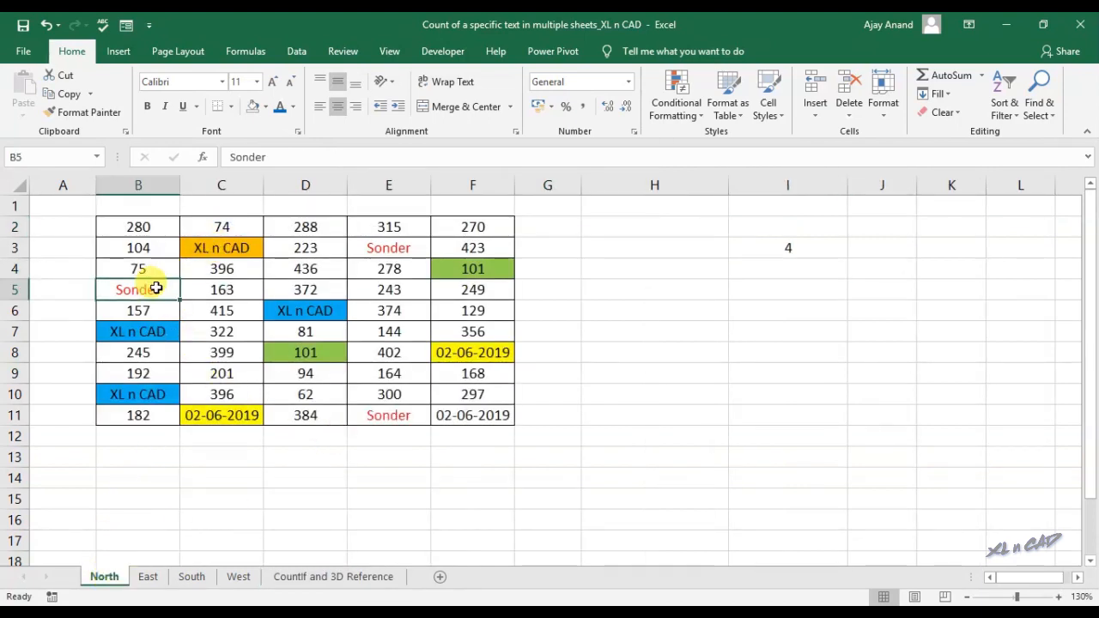
click(225, 410)
click(295, 355)
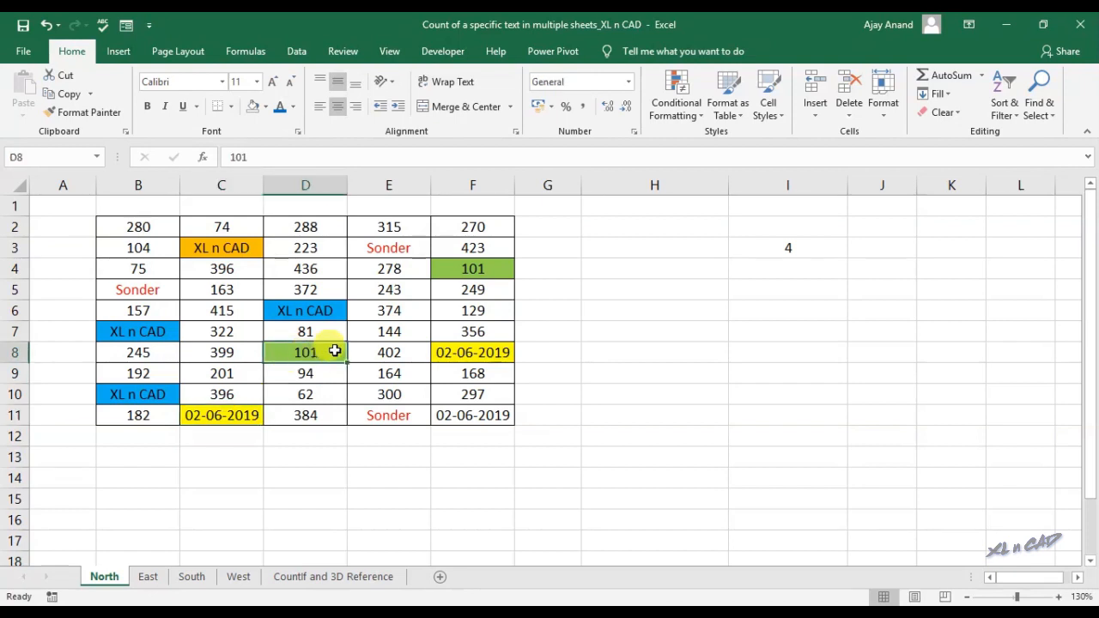
click(629, 295)
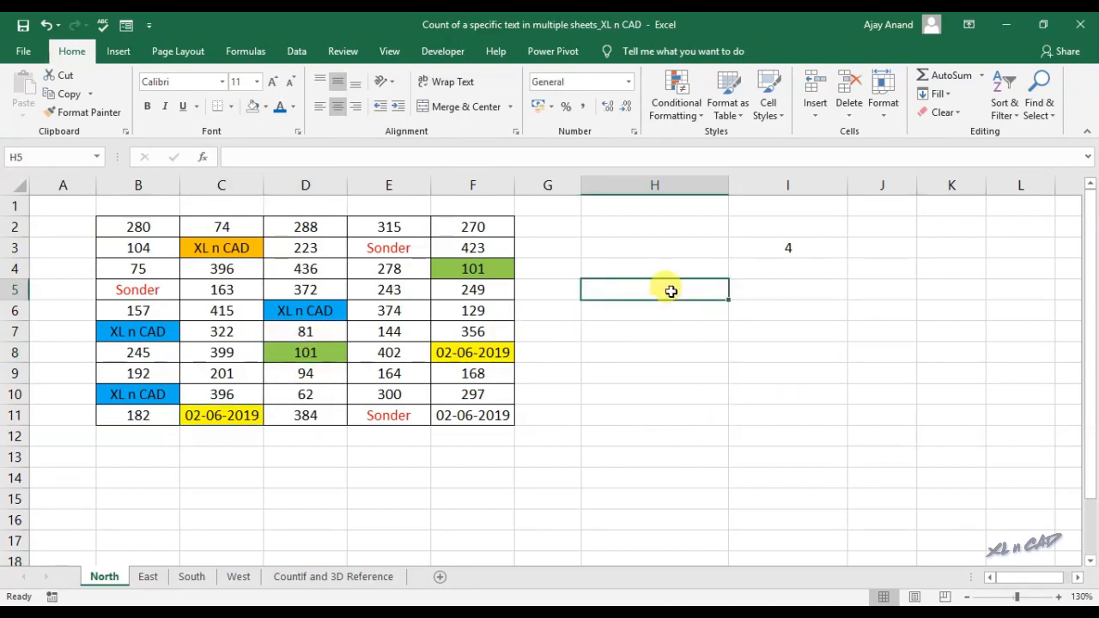
shift+click(240, 578)
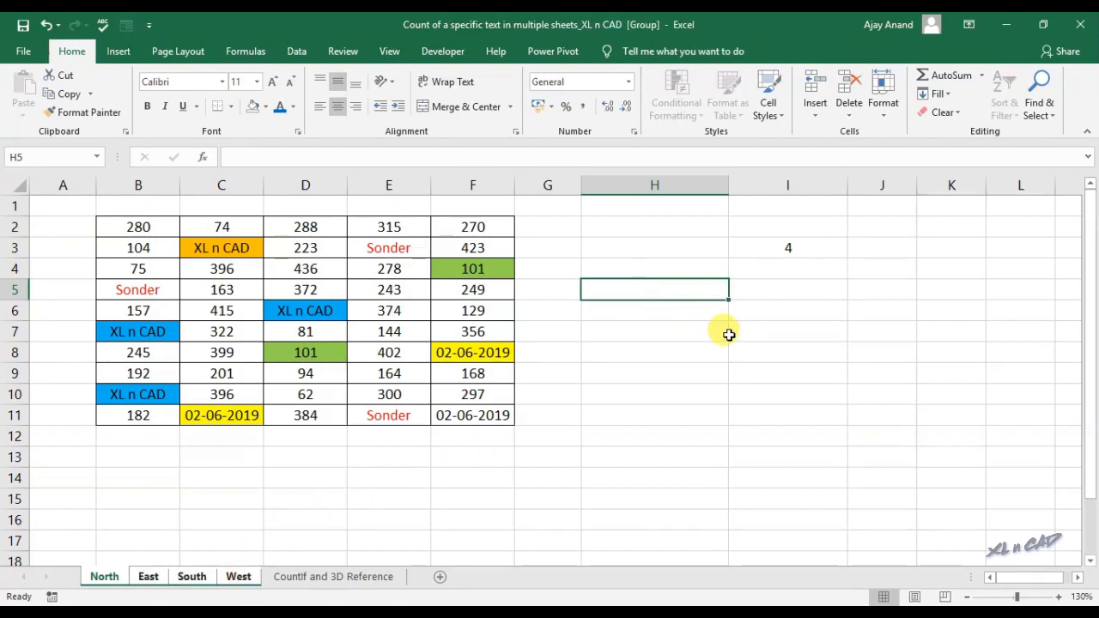
Enter Sonder, 101 and 02-06-2019 into H5:H7
text(Sonder)
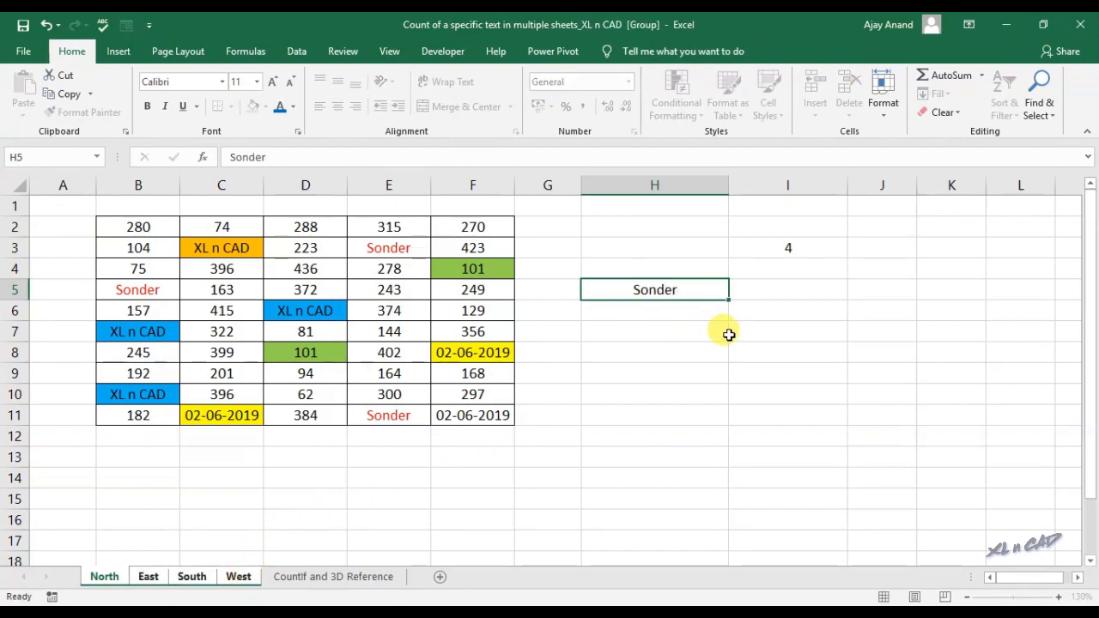
key(Return)
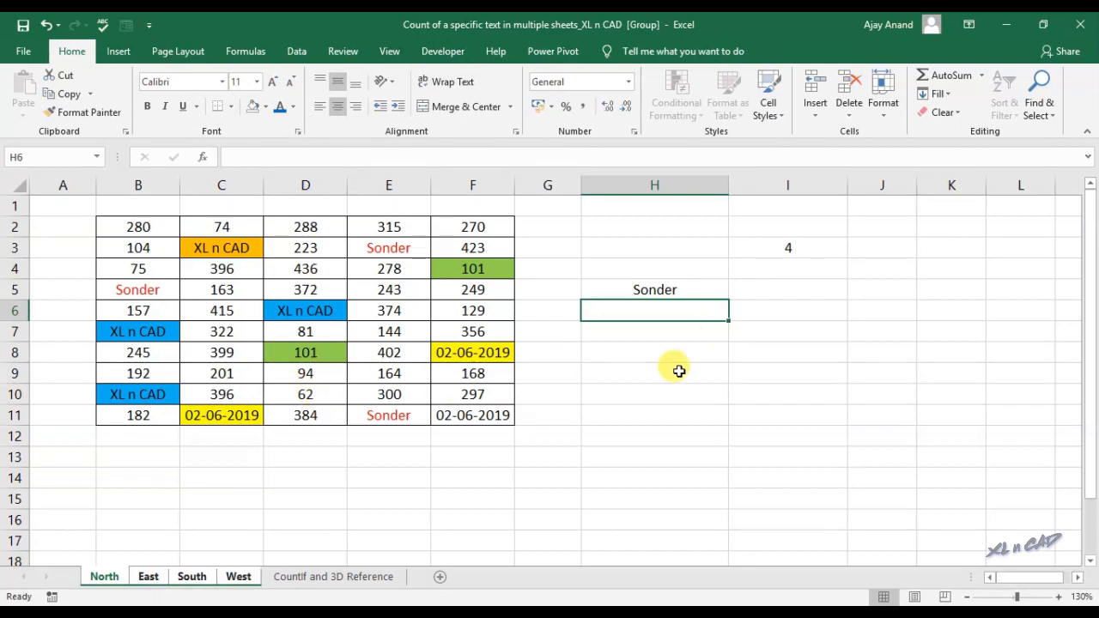
text(101)
key(Return)
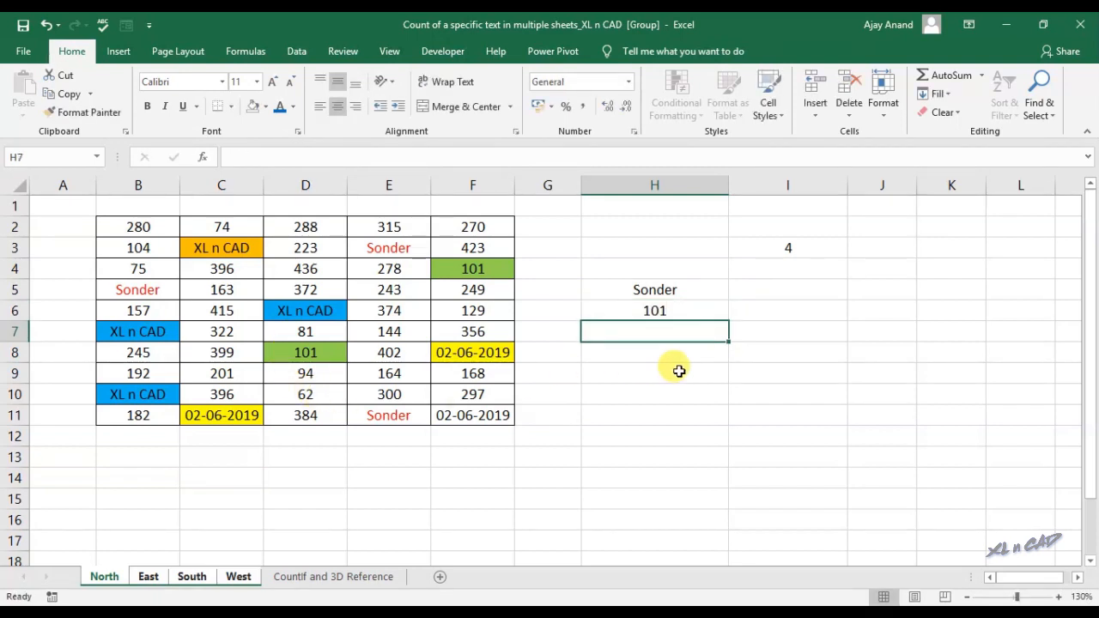
text(02)
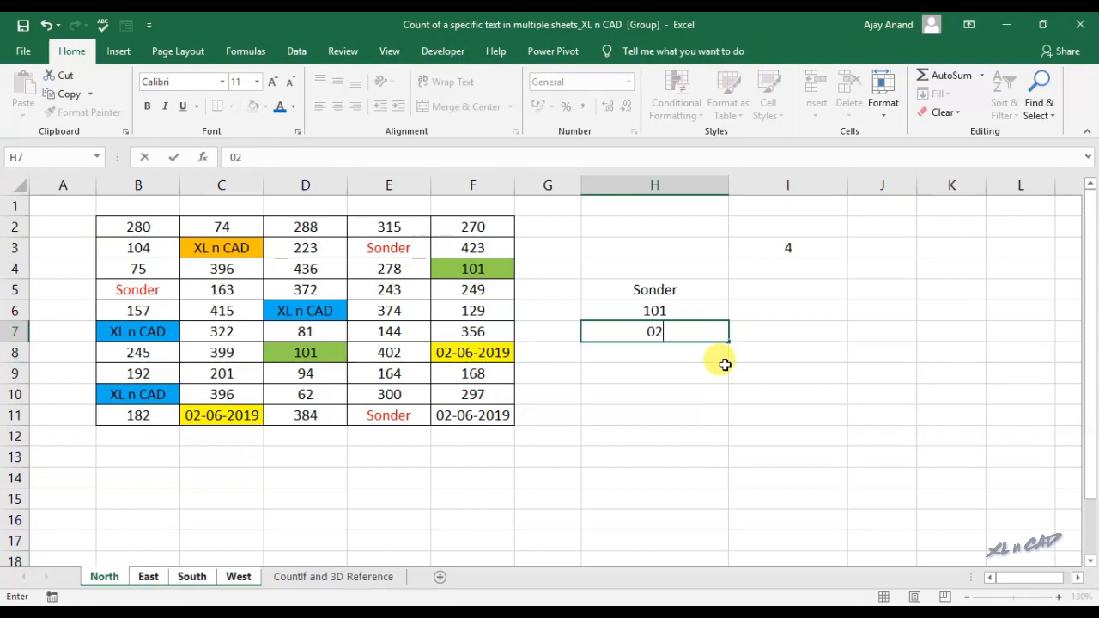
text(-06-2019)
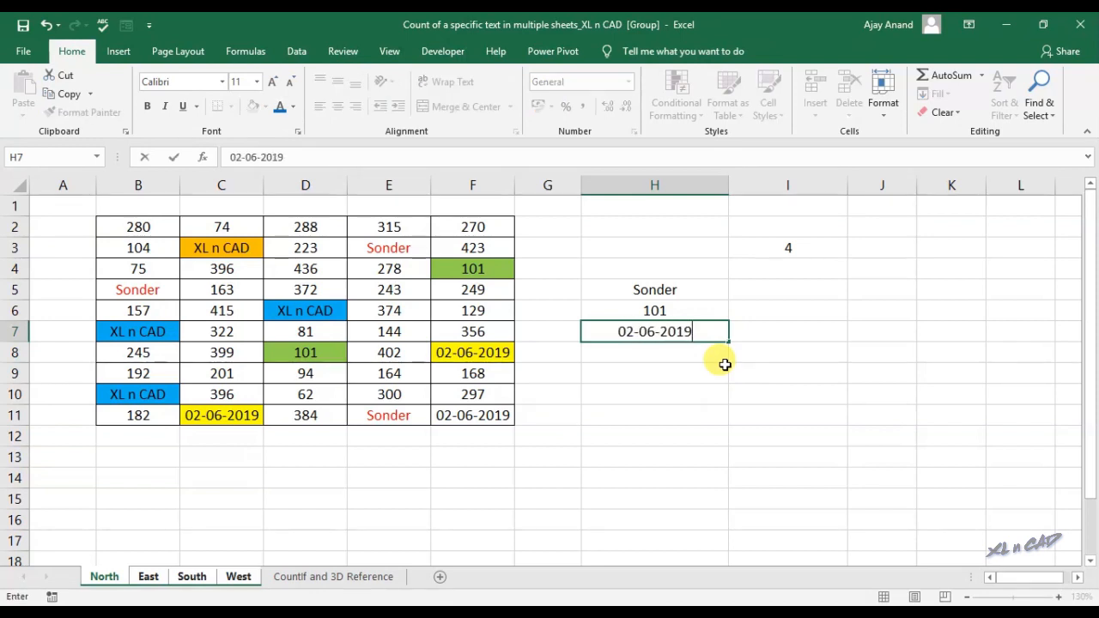
Enter =COUNTIF(B2:F11,H5) in I5 to count Sonder
click(807, 288)
text(=)
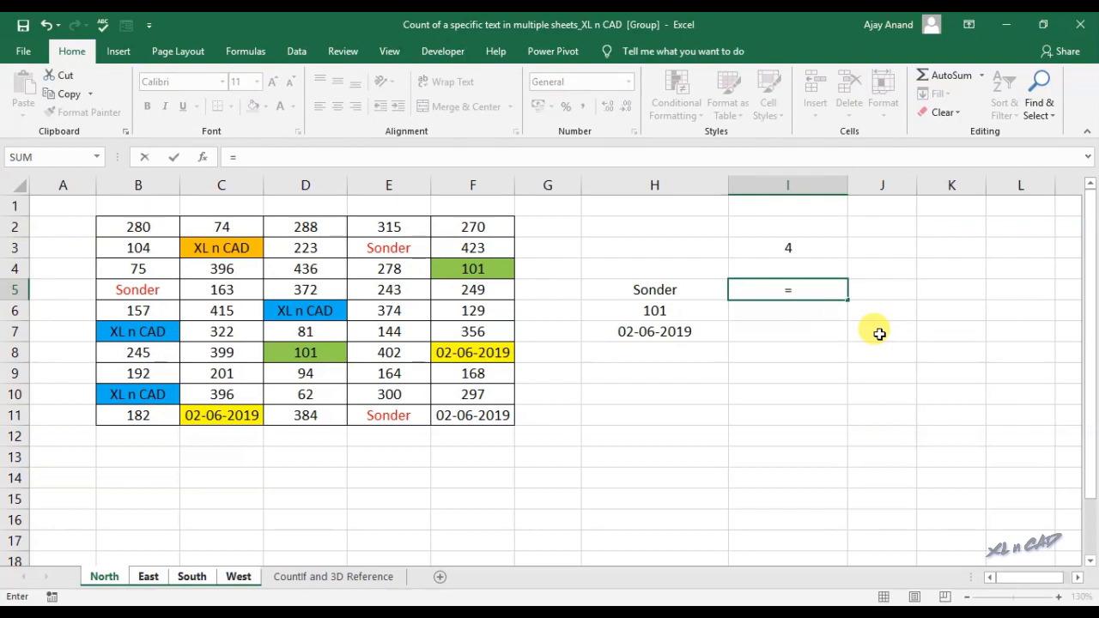
text(countif)
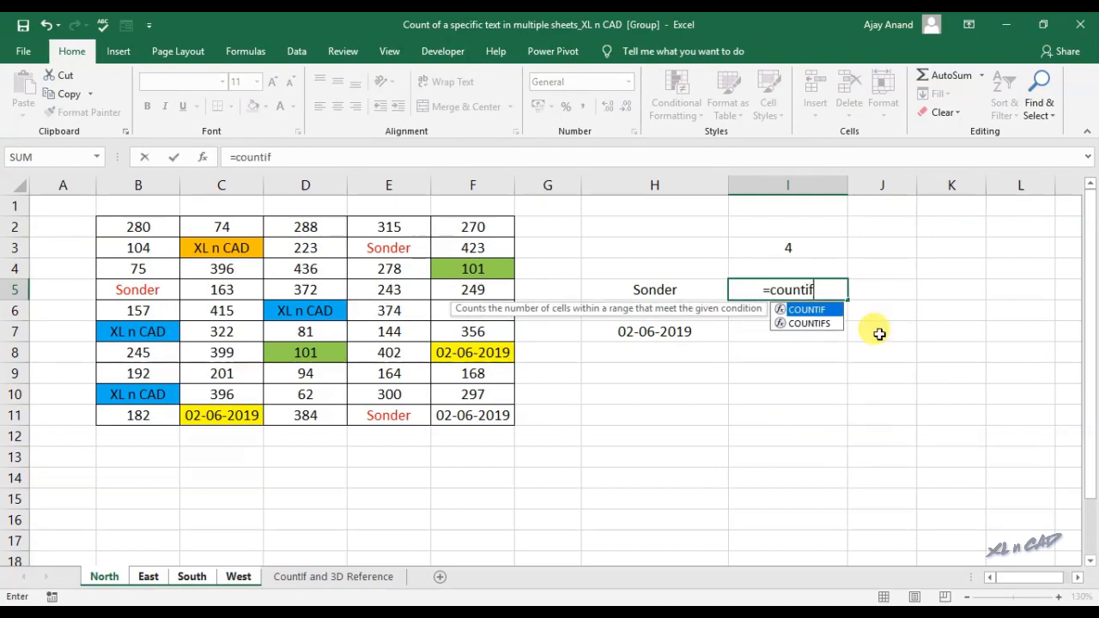
text(()
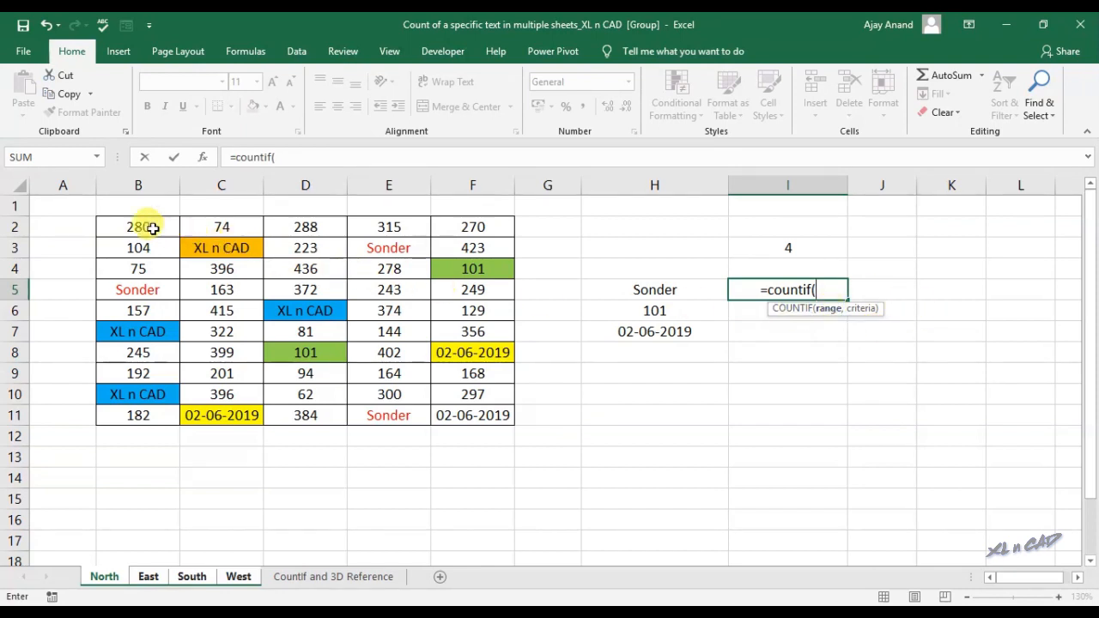
drag(153, 227, 445, 421)
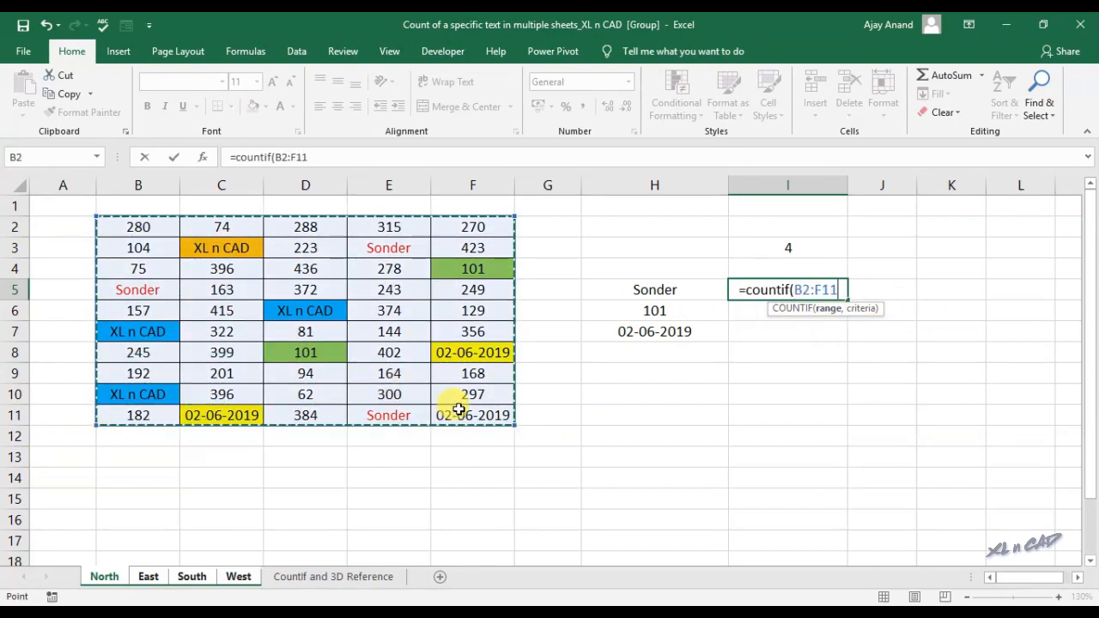
text(,)
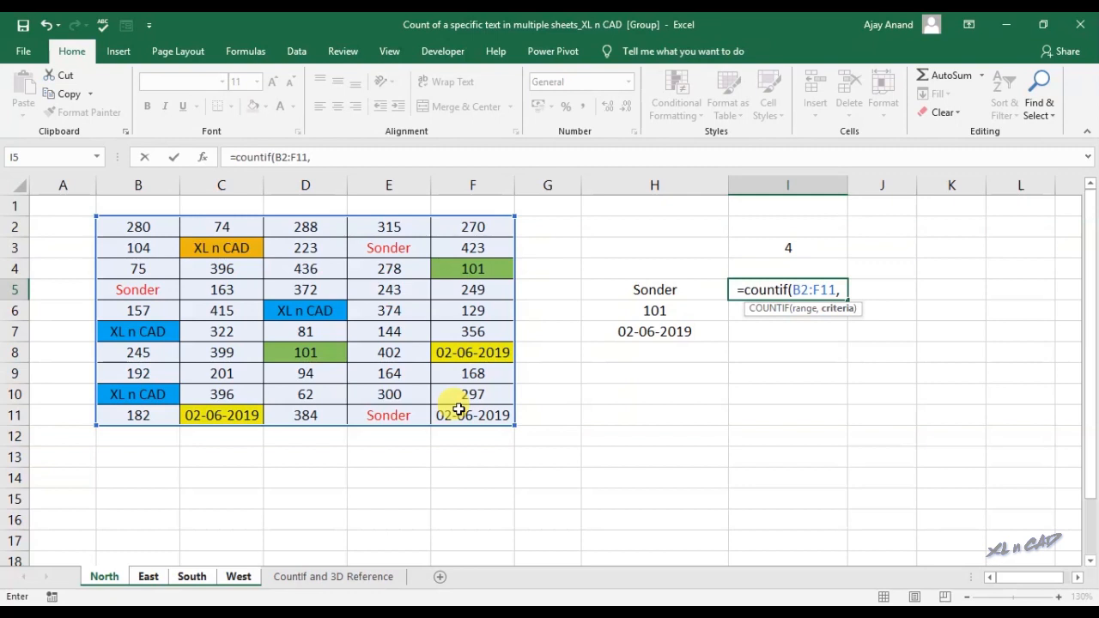
click(630, 291)
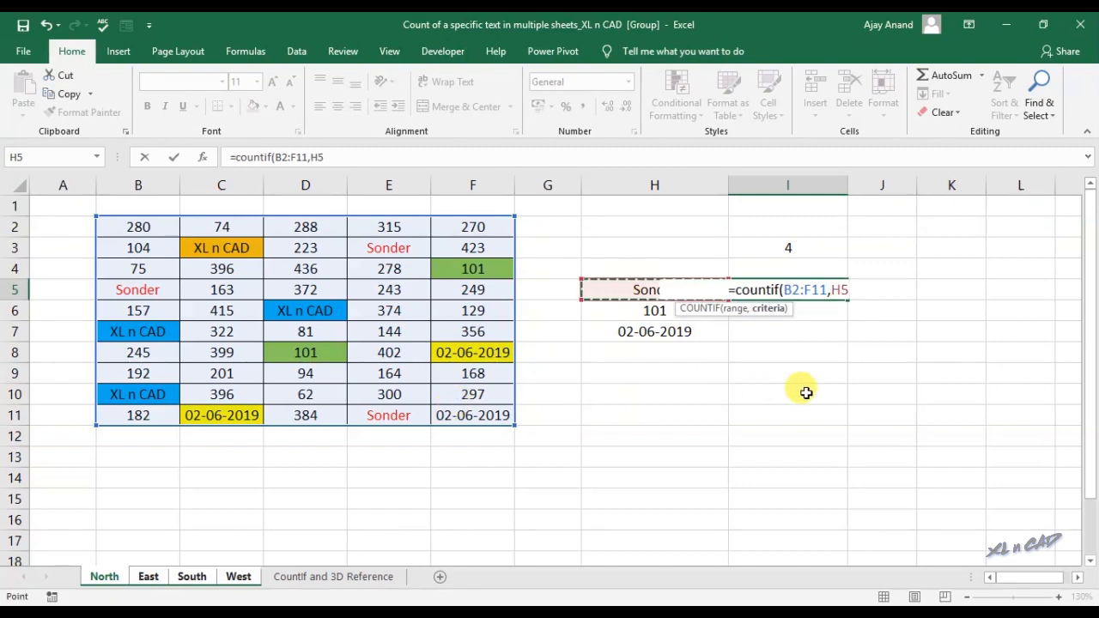
text())
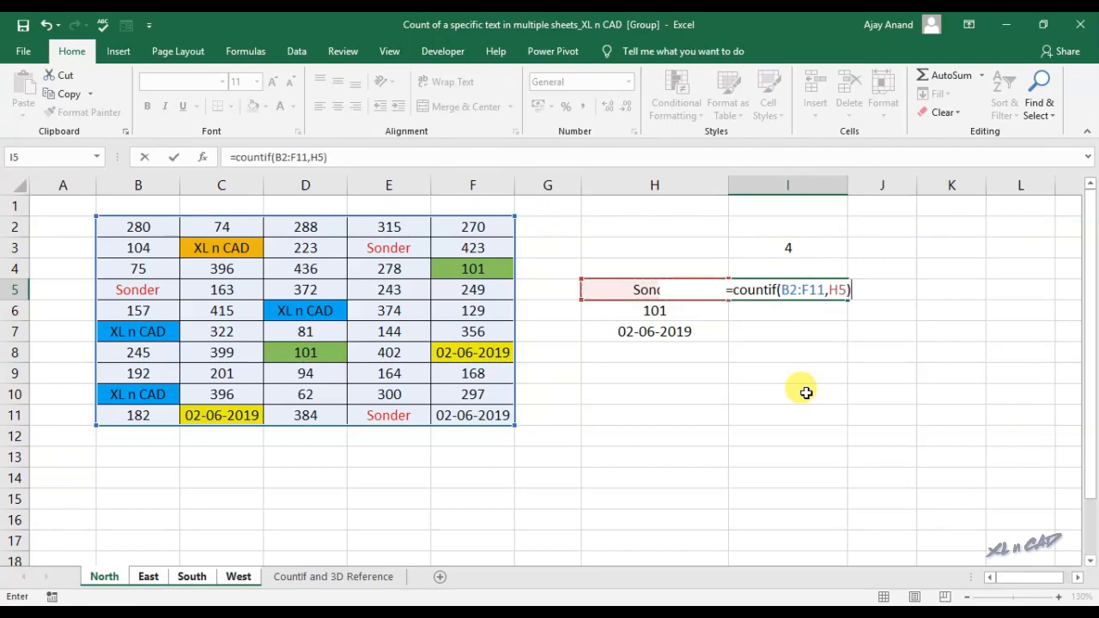
key(Return)
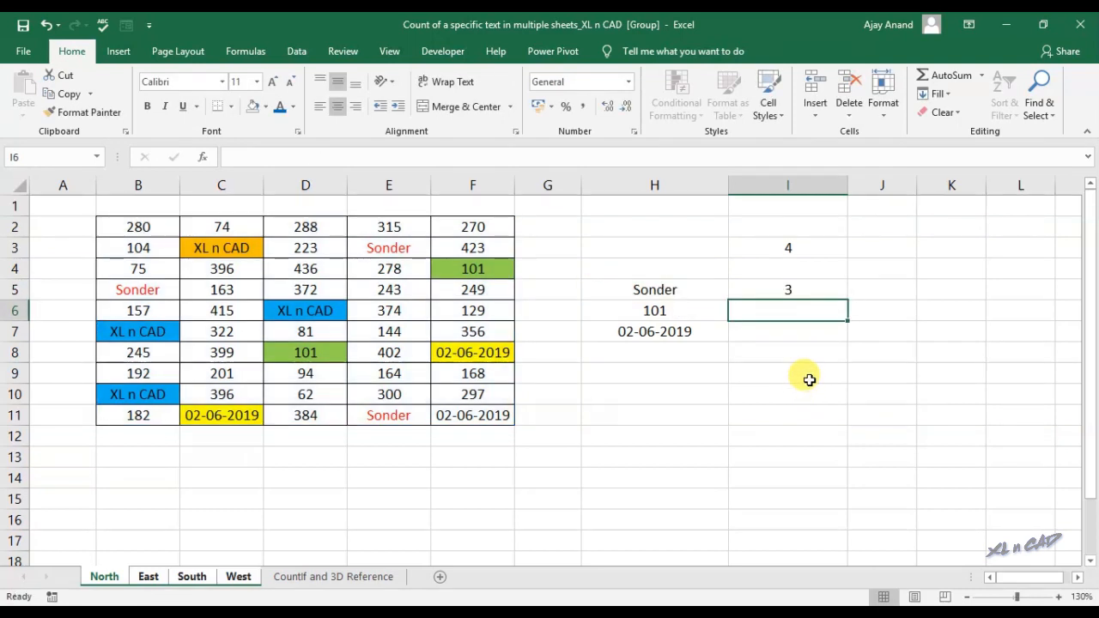
Make I5's range absolute ($B$2:$F$11) and fill the COUNTIF down to I7, giving 3, 2 and 3
click(816, 291)
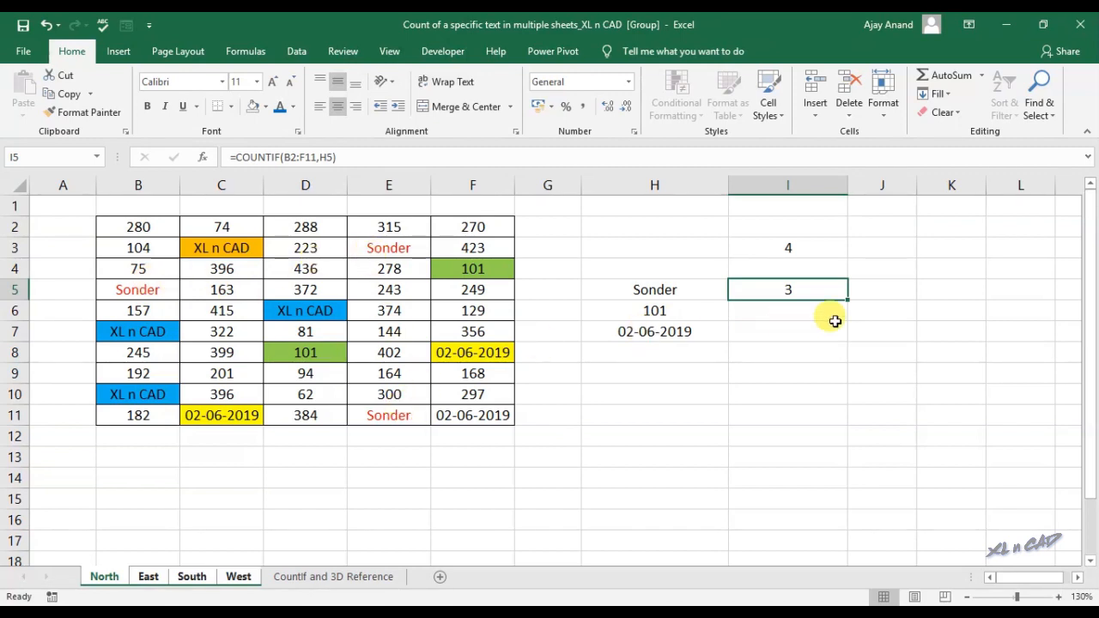
click(291, 158)
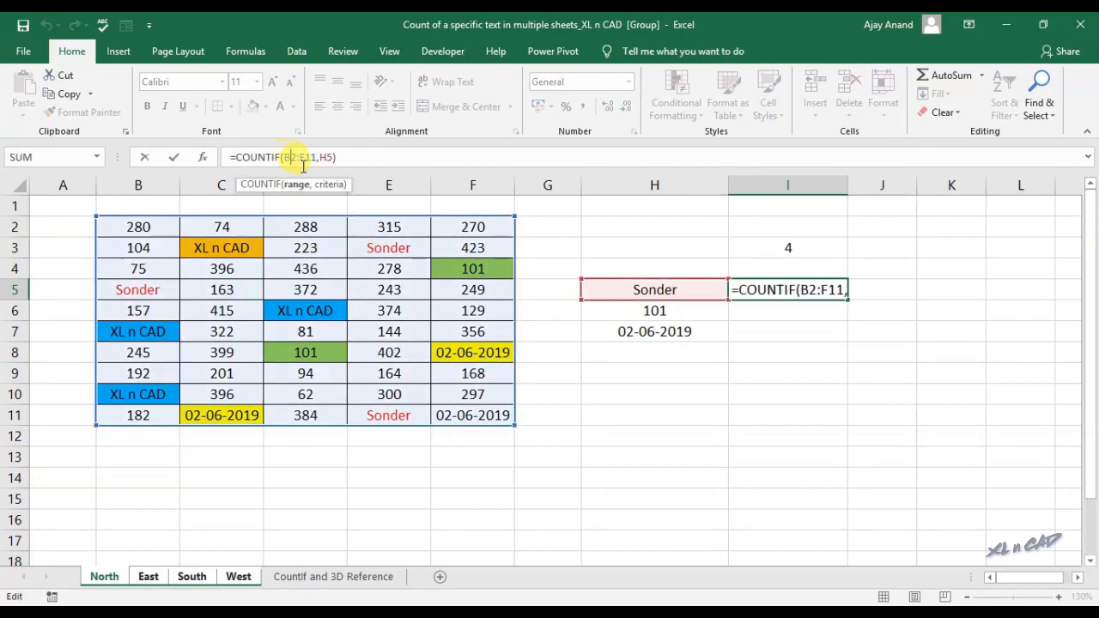
key(F4)
click(327, 158)
key(F4)
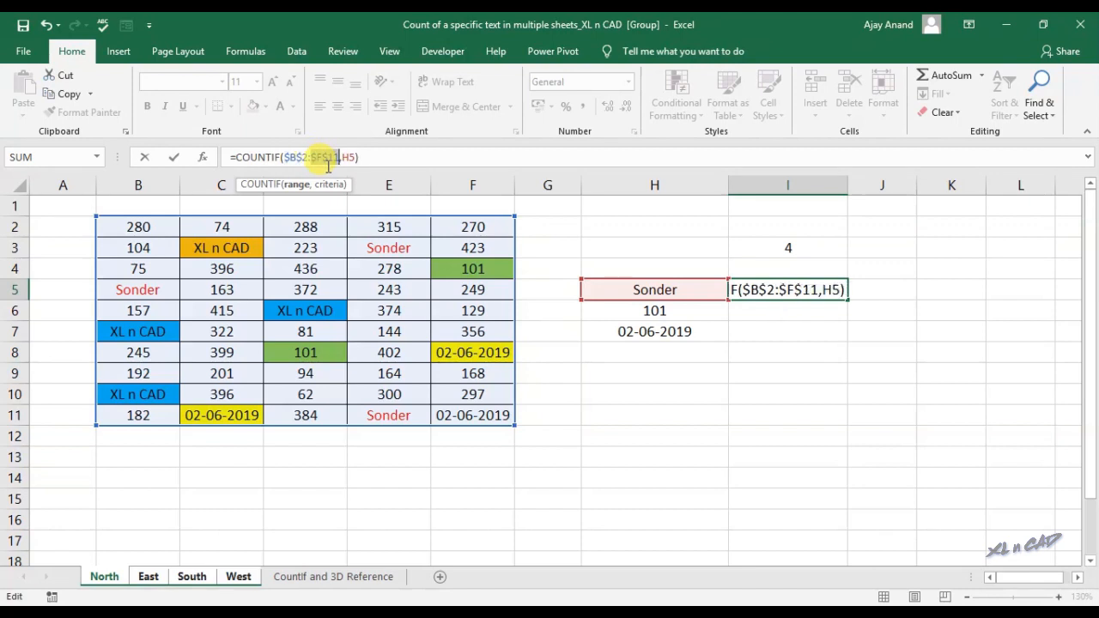
key(Return)
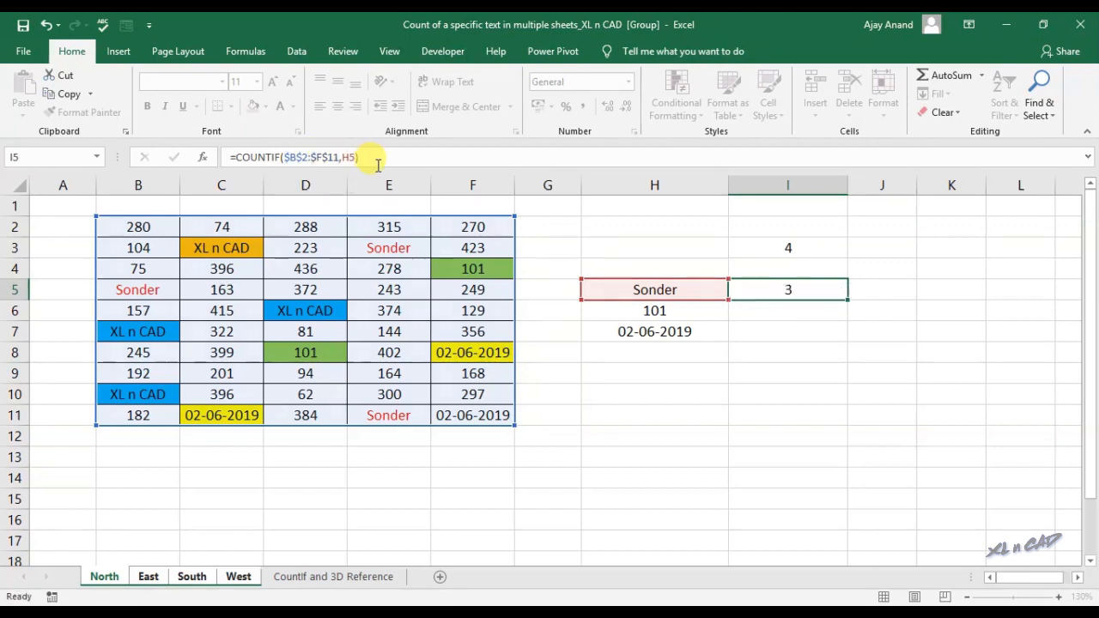
click(818, 291)
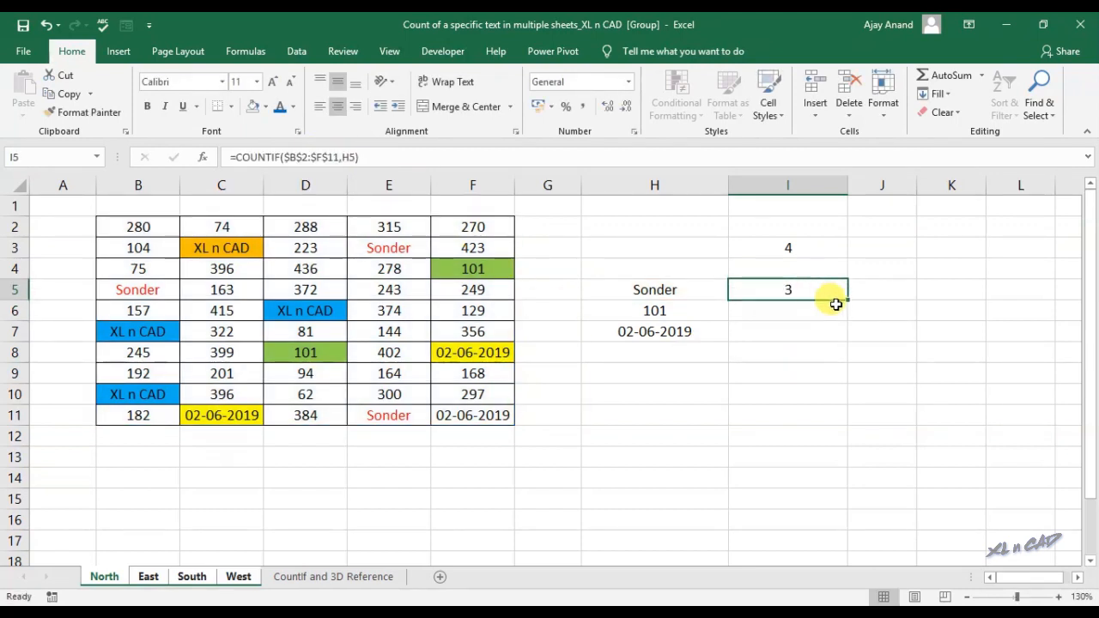
drag(847, 300, 837, 338)
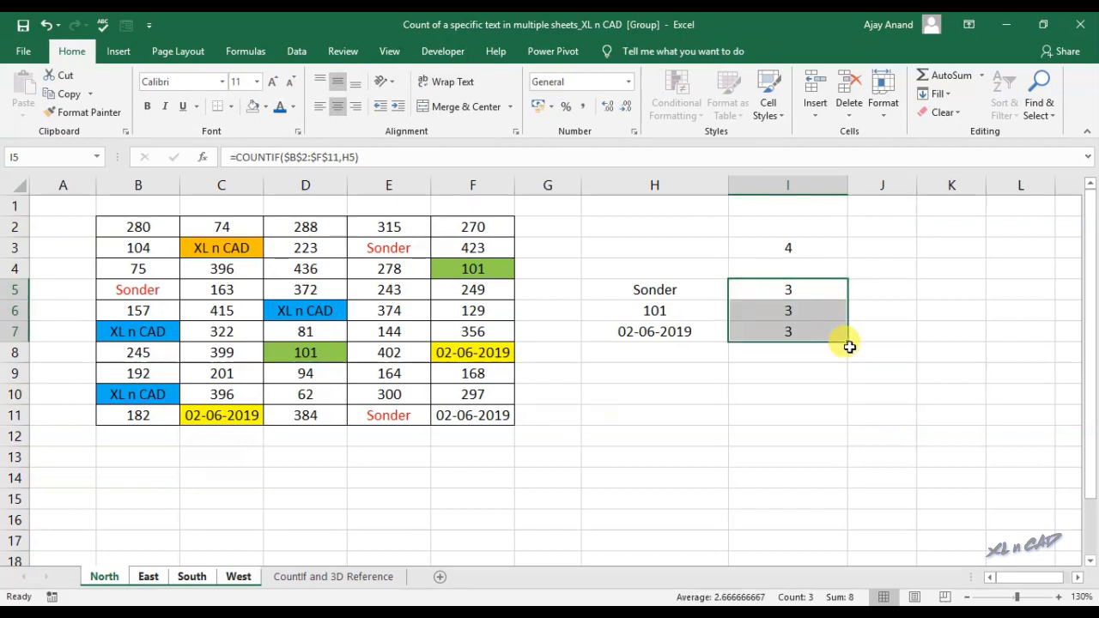
click(800, 331)
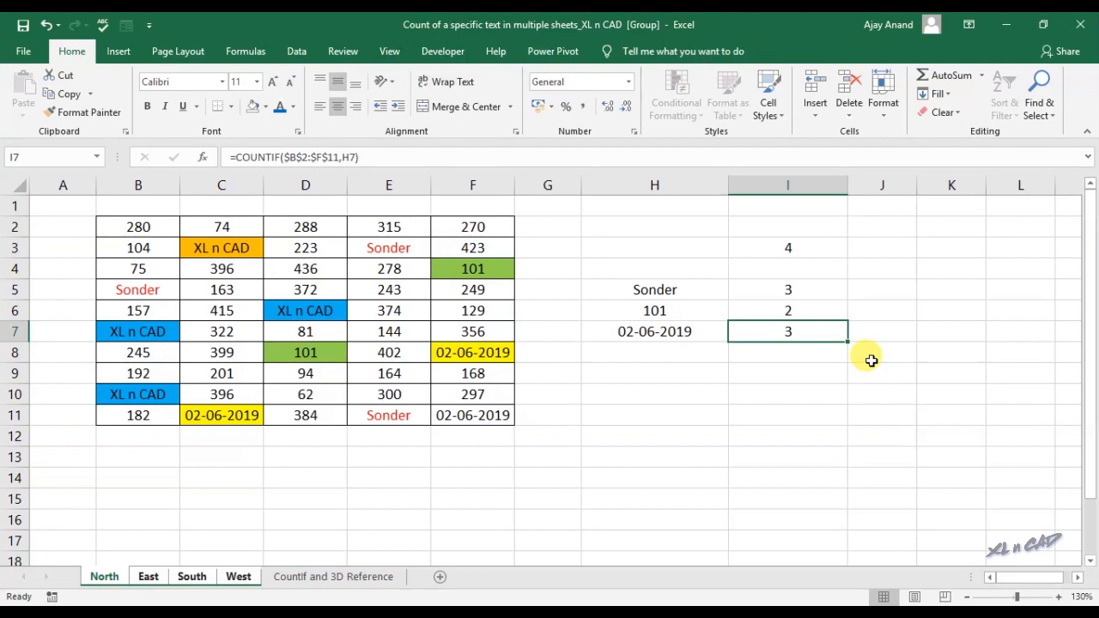
Check the counts on East, South and West, then return to North, ungrouping the sheets
click(147, 576)
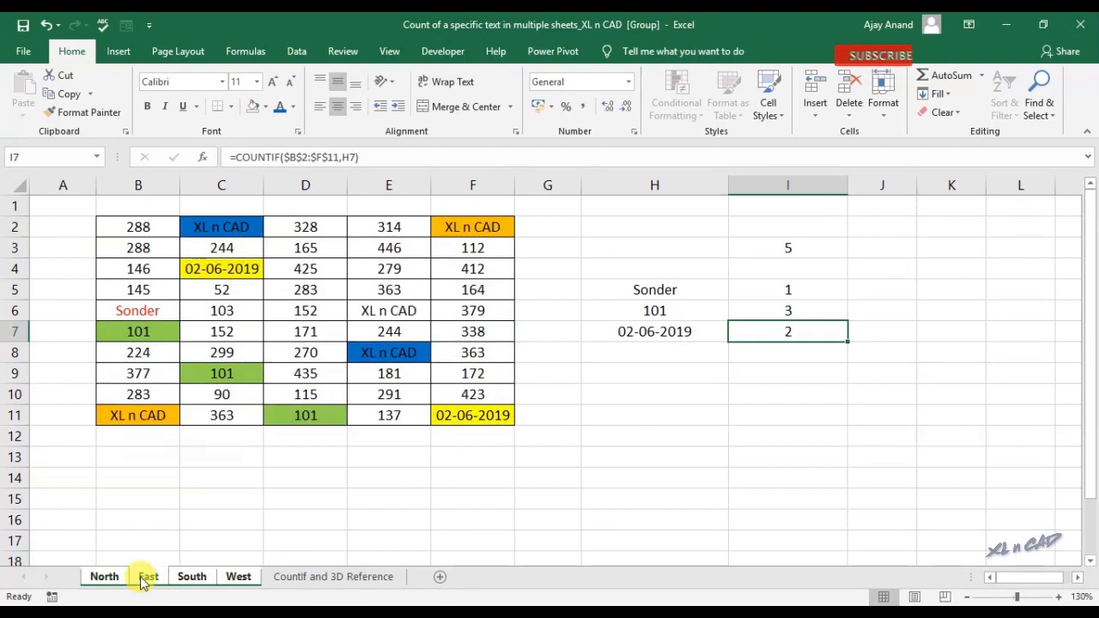
click(194, 577)
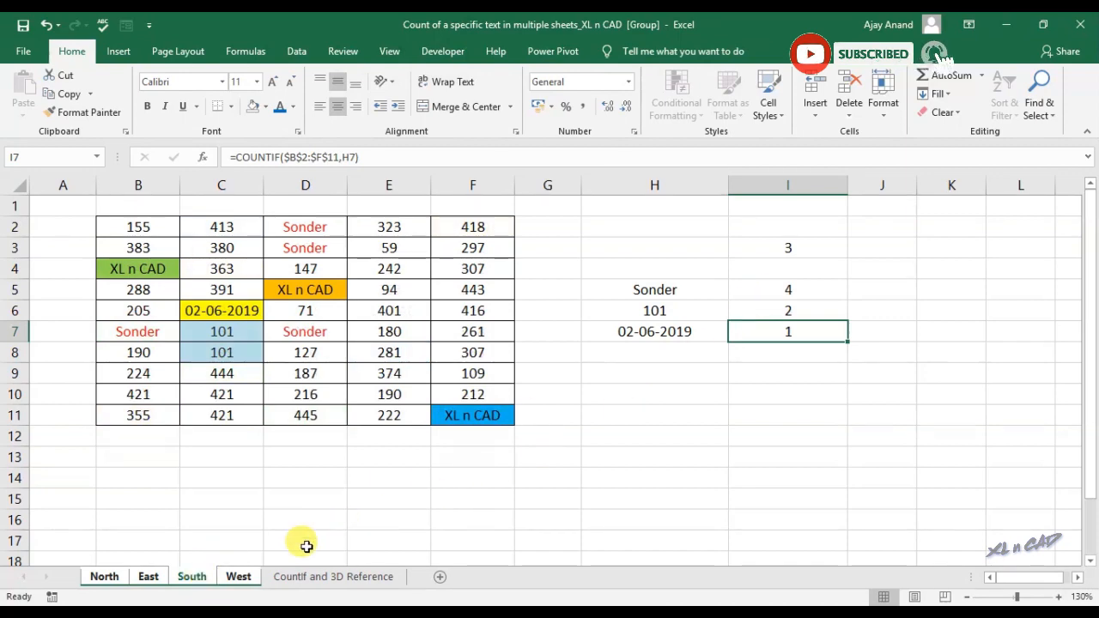
click(240, 577)
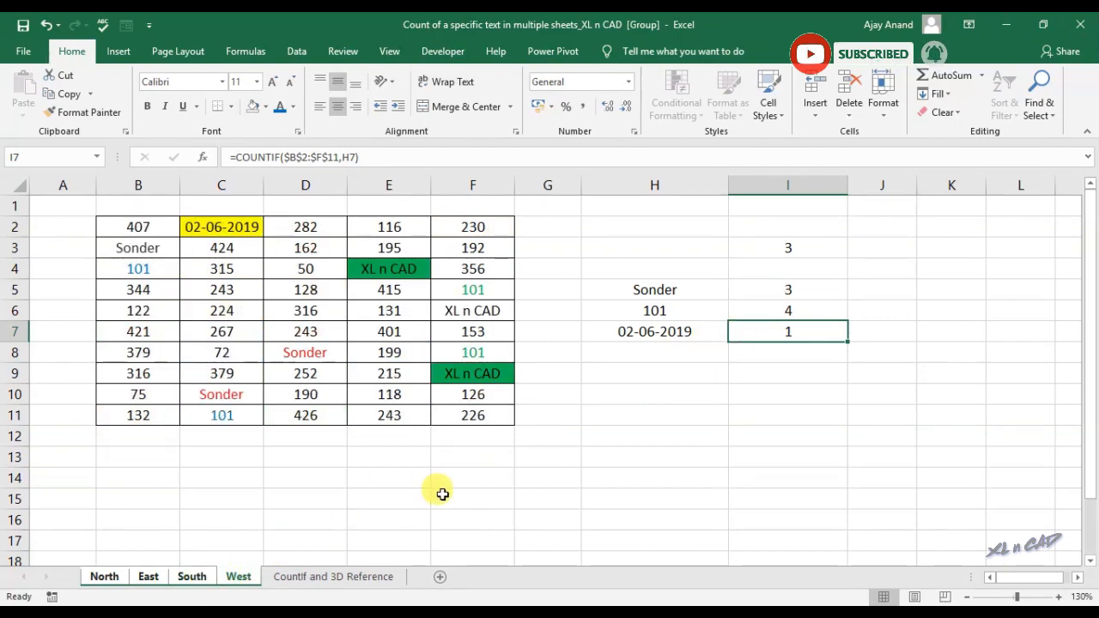
click(106, 577)
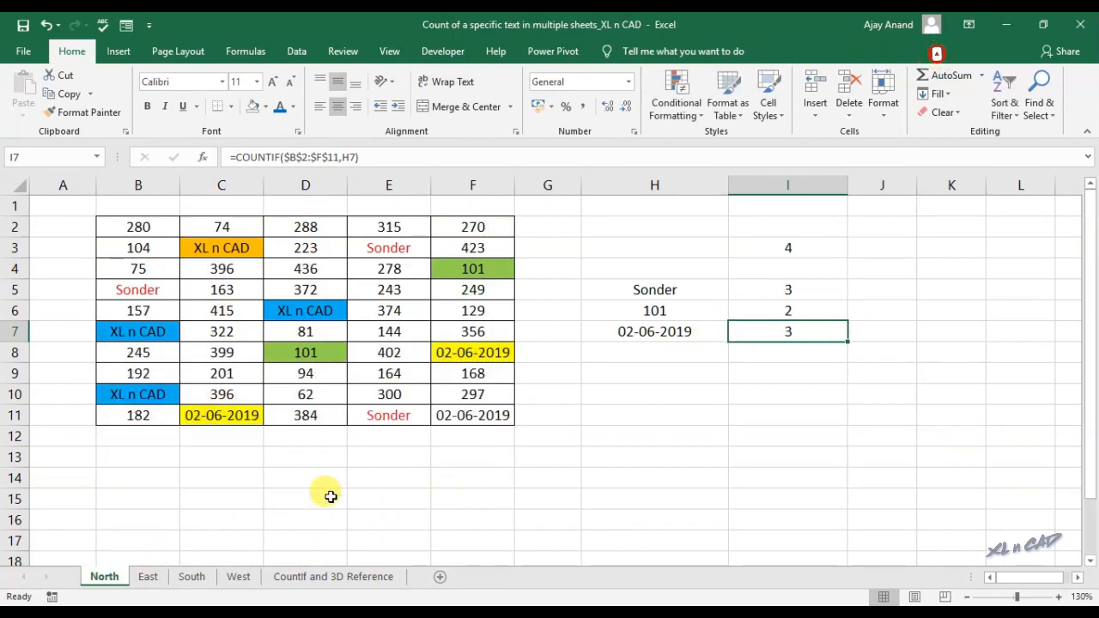
Copy H5:H7 from North into B4:B6 of the summary sheet and begin a SUM in C4
drag(662, 290, 669, 330)
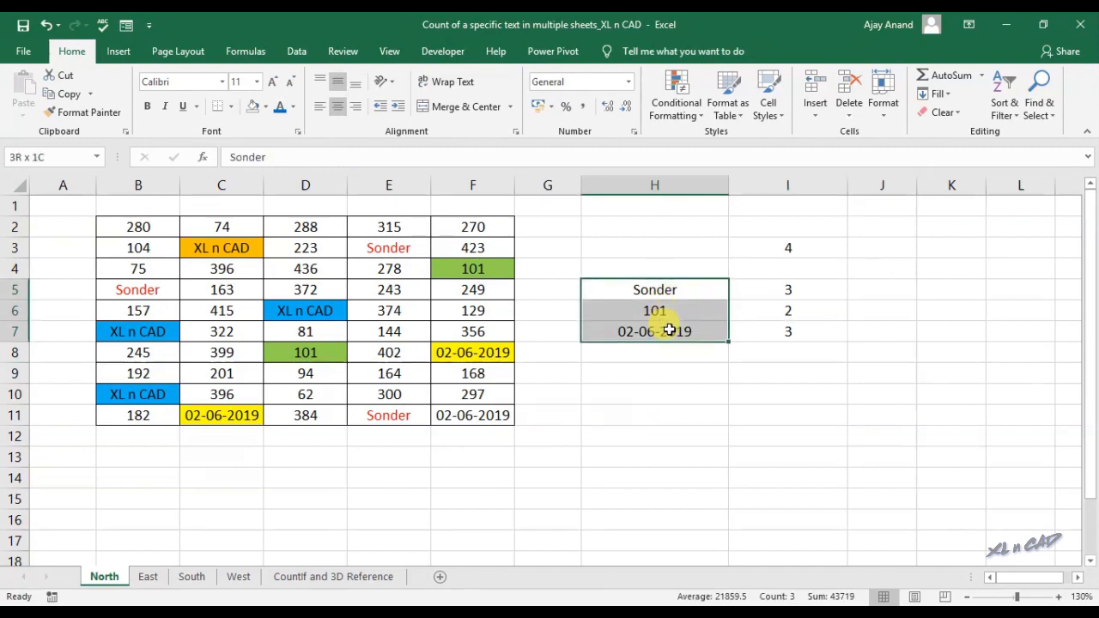
key(ctrl+c)
click(318, 573)
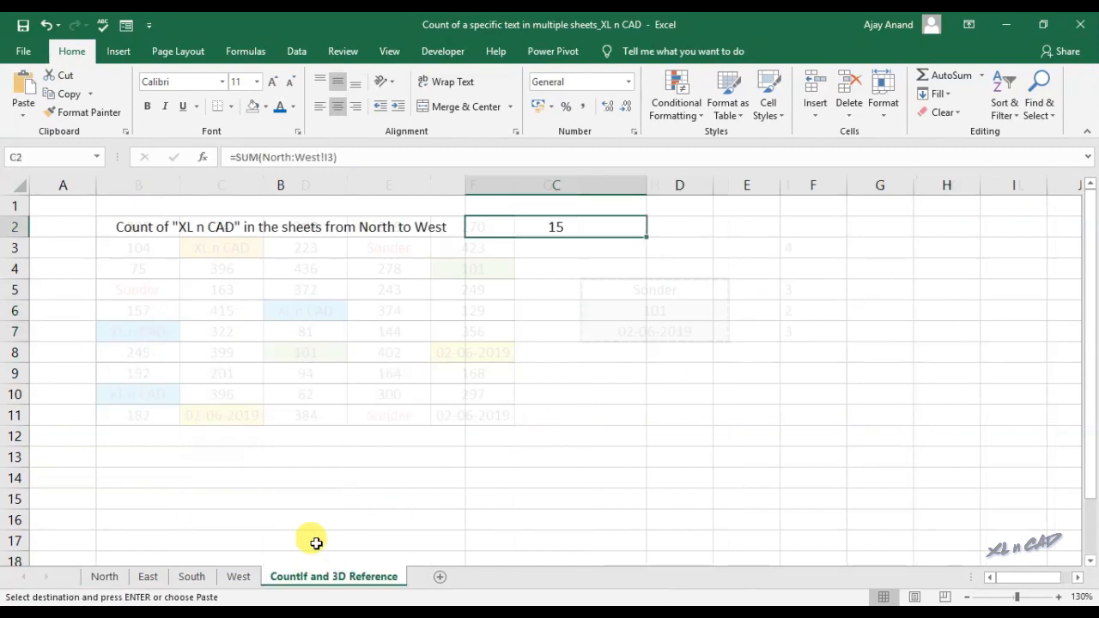
click(385, 272)
key(ctrl+v)
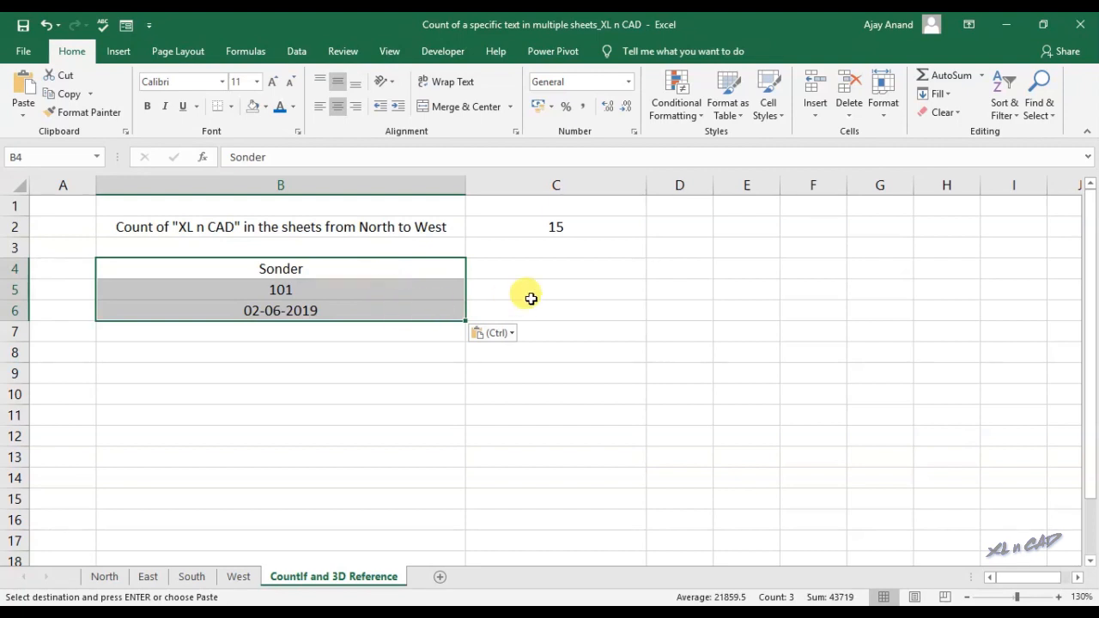
click(564, 270)
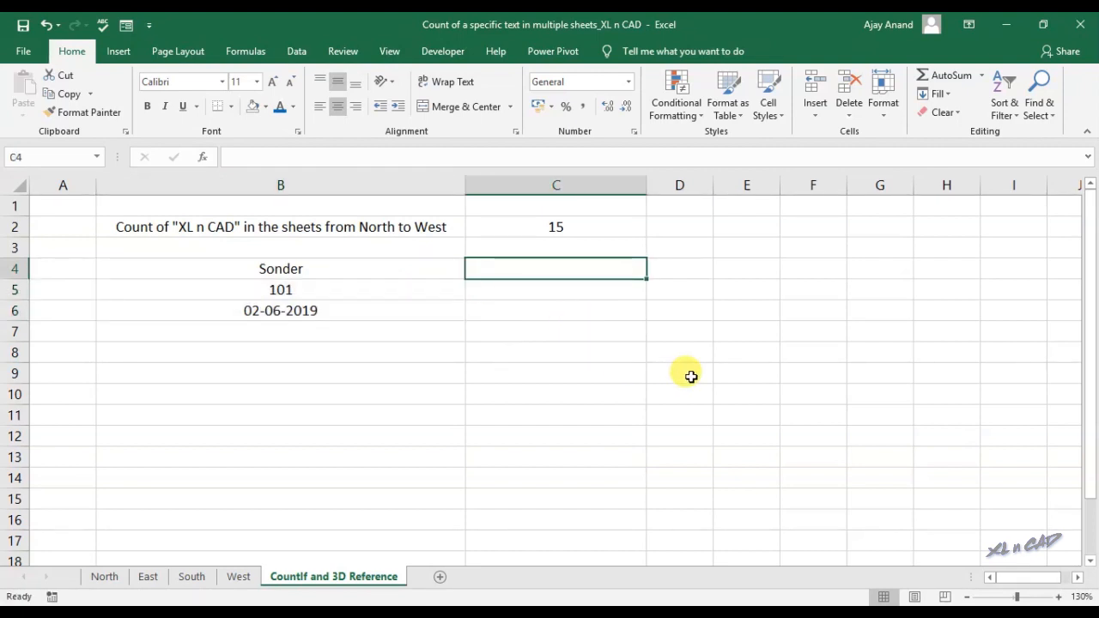
text(=SUM()
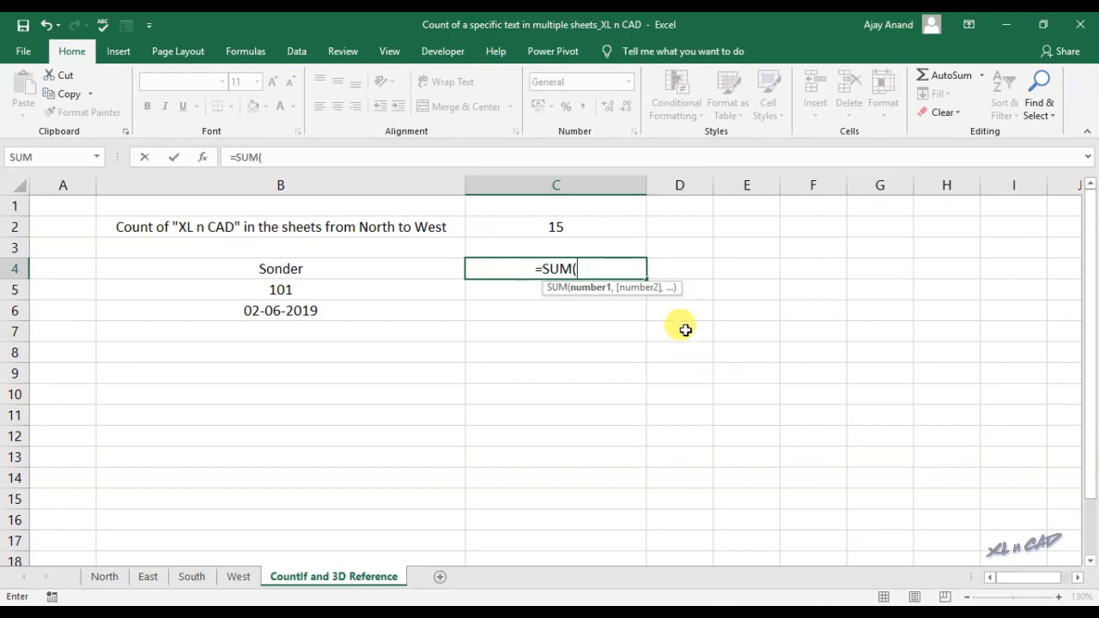
Complete =SUM(North:West!I5) in C4 and fill it down to C6, totalling 11, 11 and 7
drag(645, 287, 805, 352)
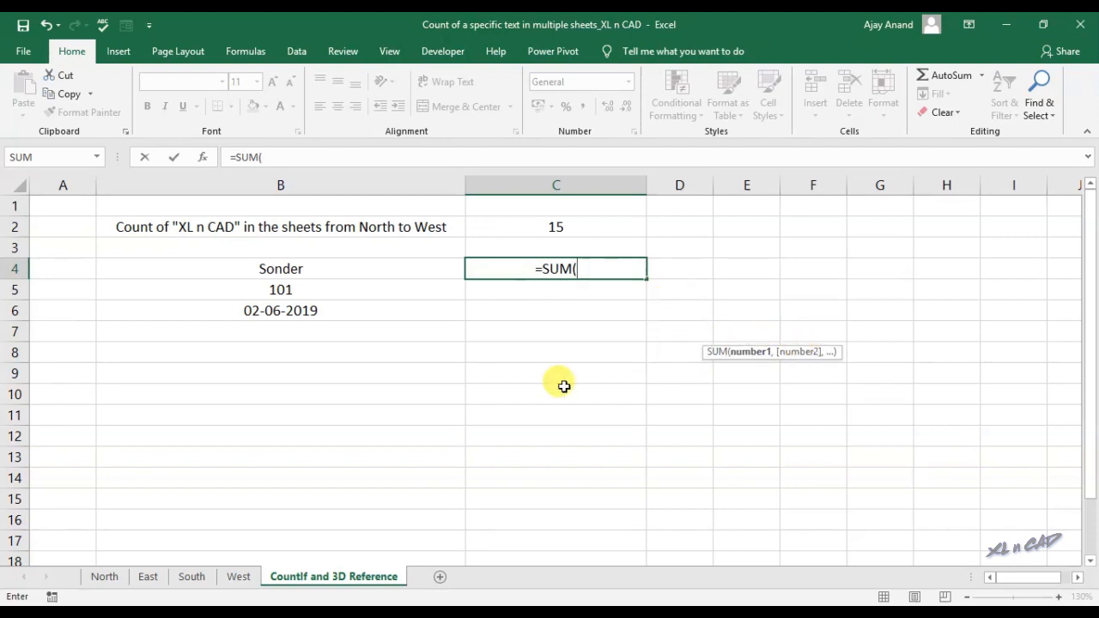
click(105, 577)
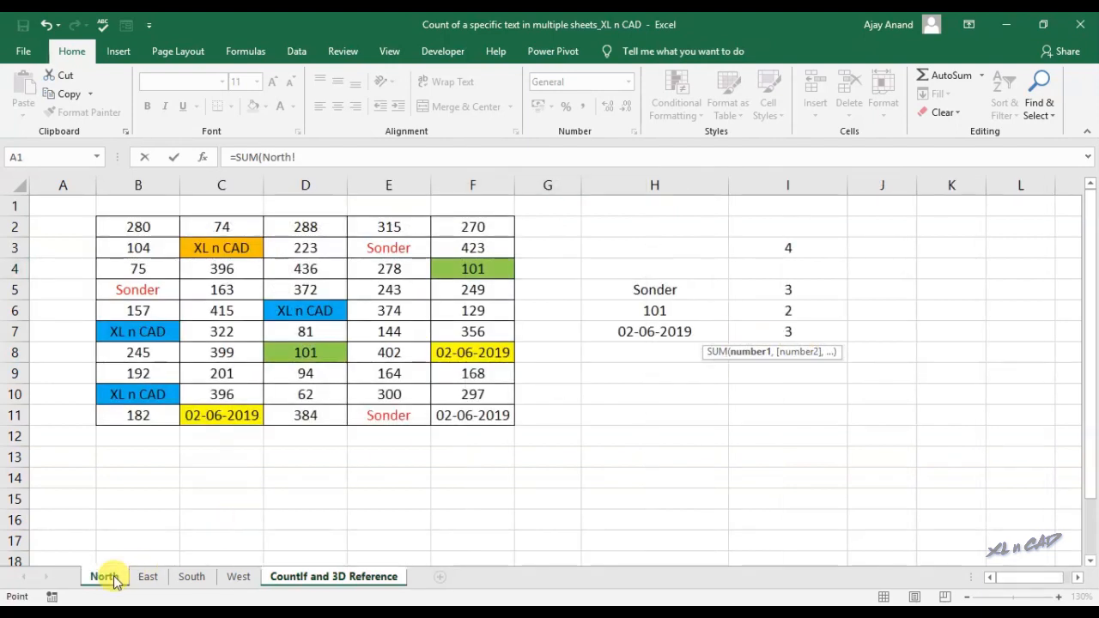
click(801, 289)
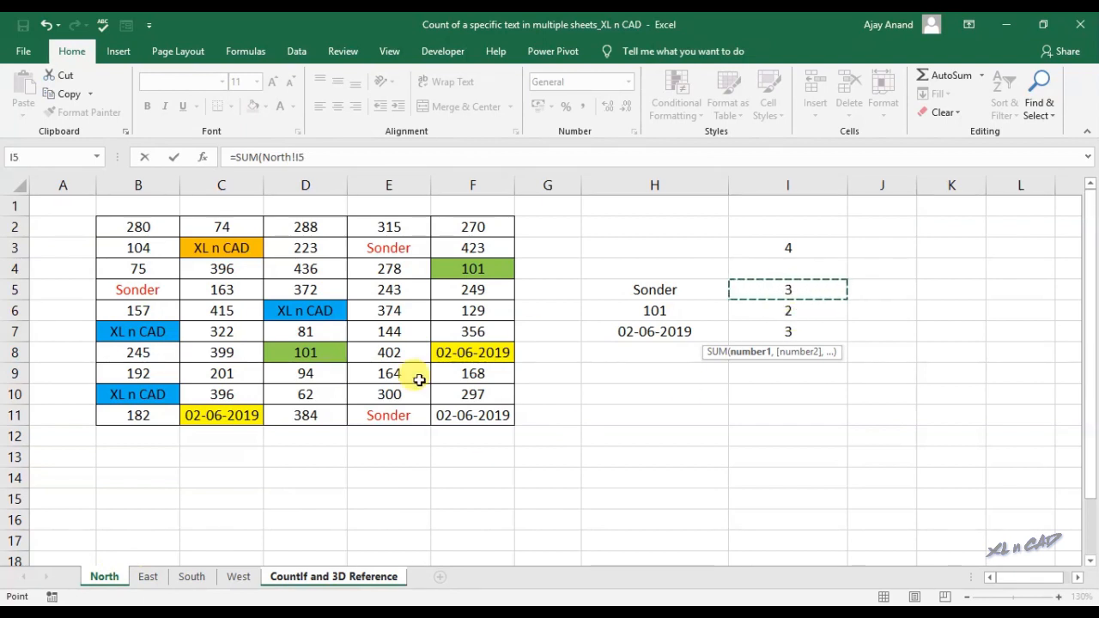
shift+click(250, 581)
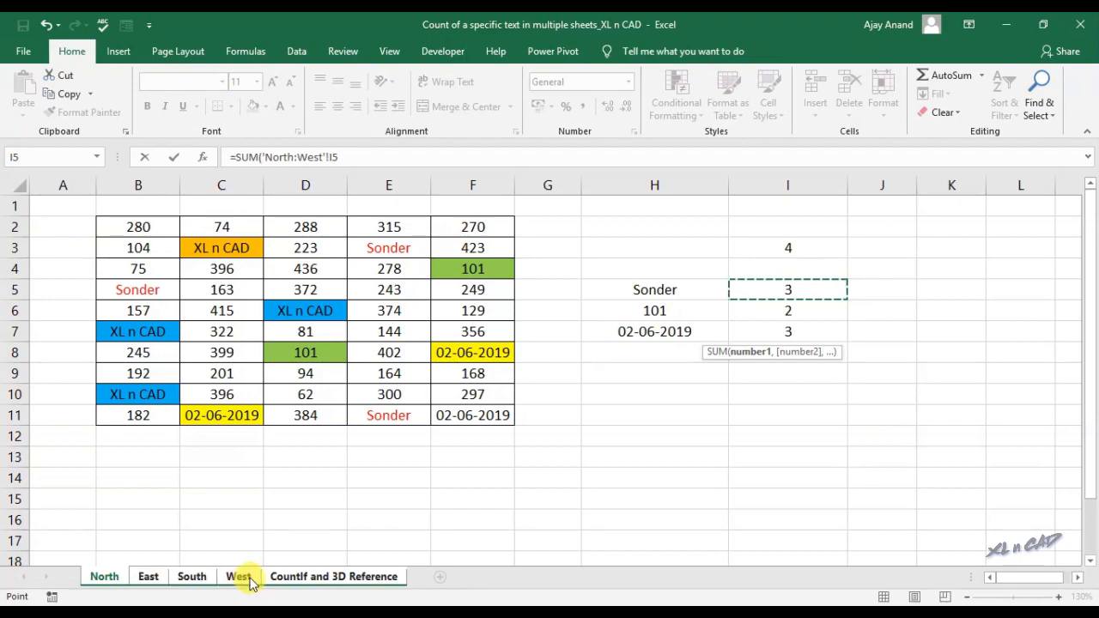
click(372, 158)
key(Return)
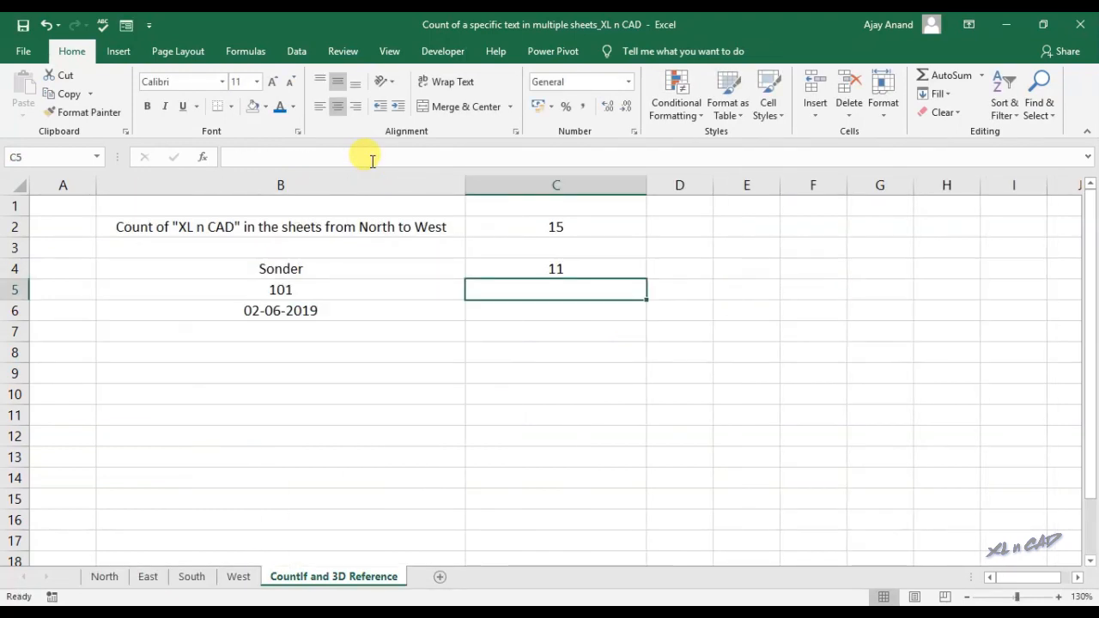
click(537, 260)
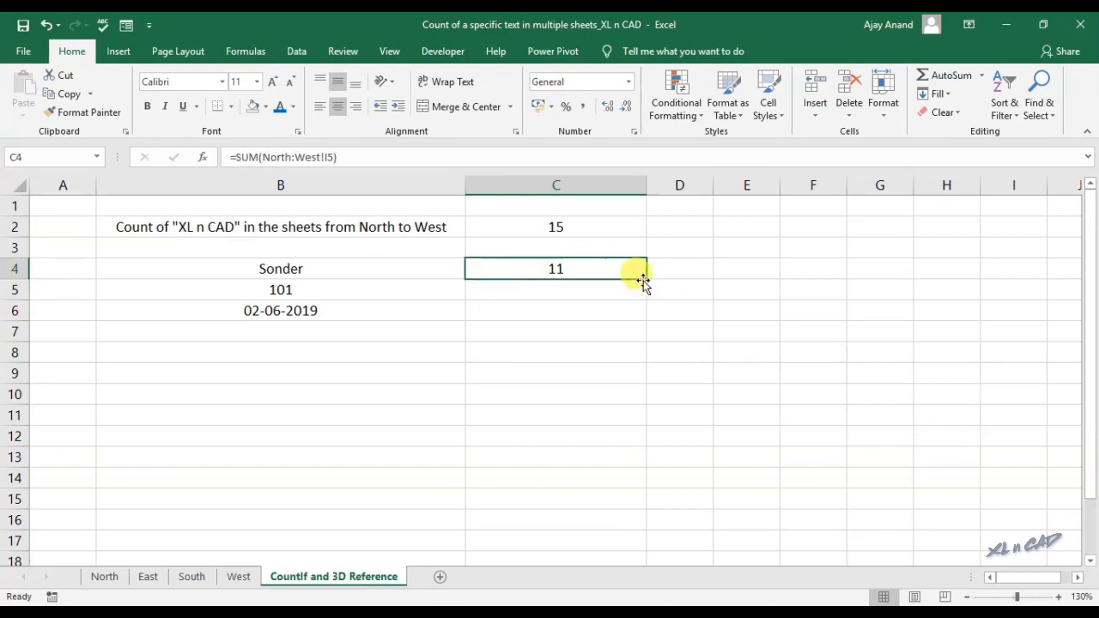
drag(646, 279, 642, 317)
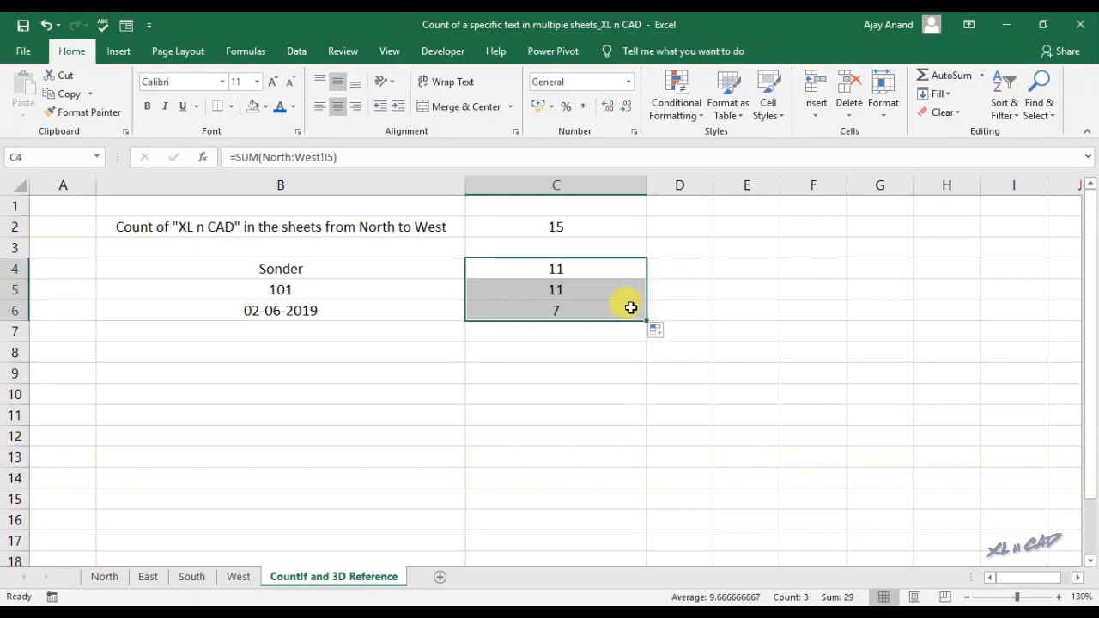
click(630, 307)
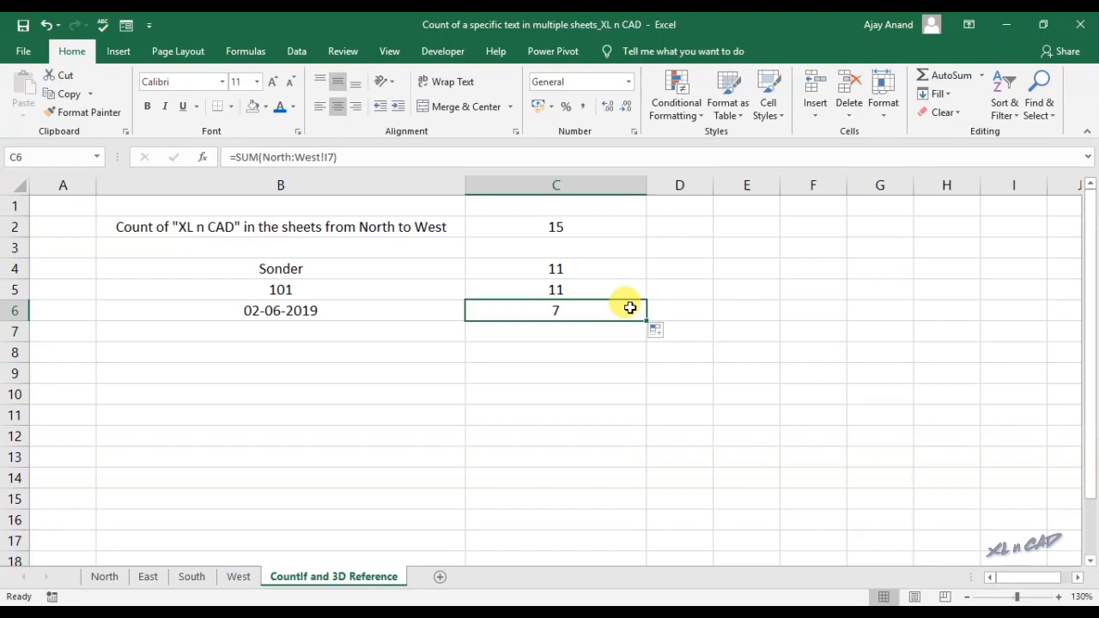
Change North's E6 from 374 to Sonder and check the Sonder total of 12 in C4
click(99, 579)
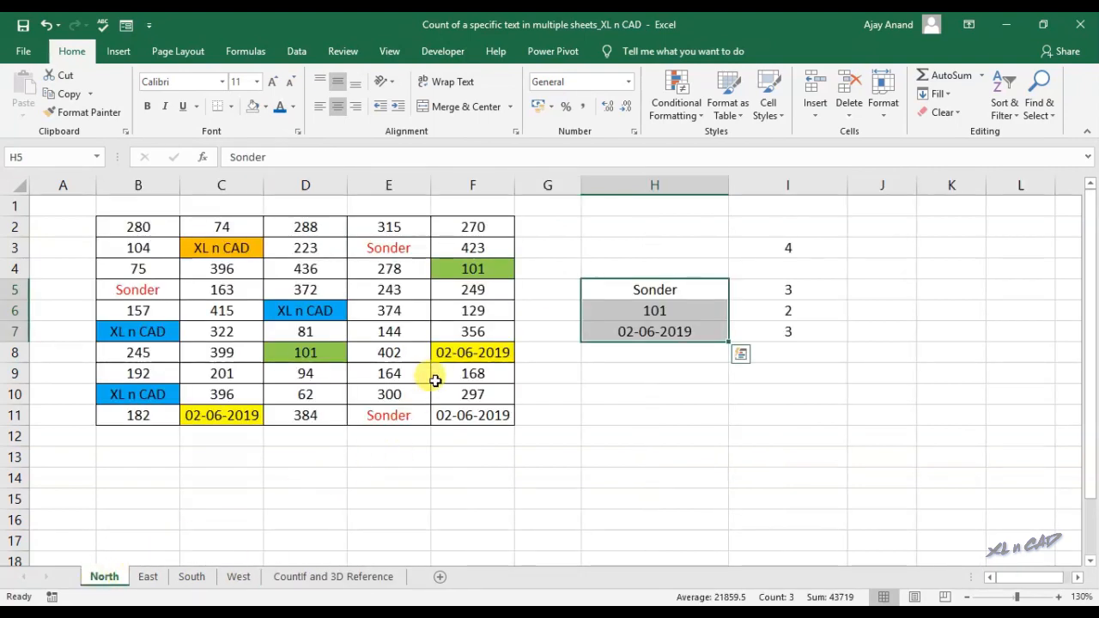
click(390, 311)
text(Sonder)
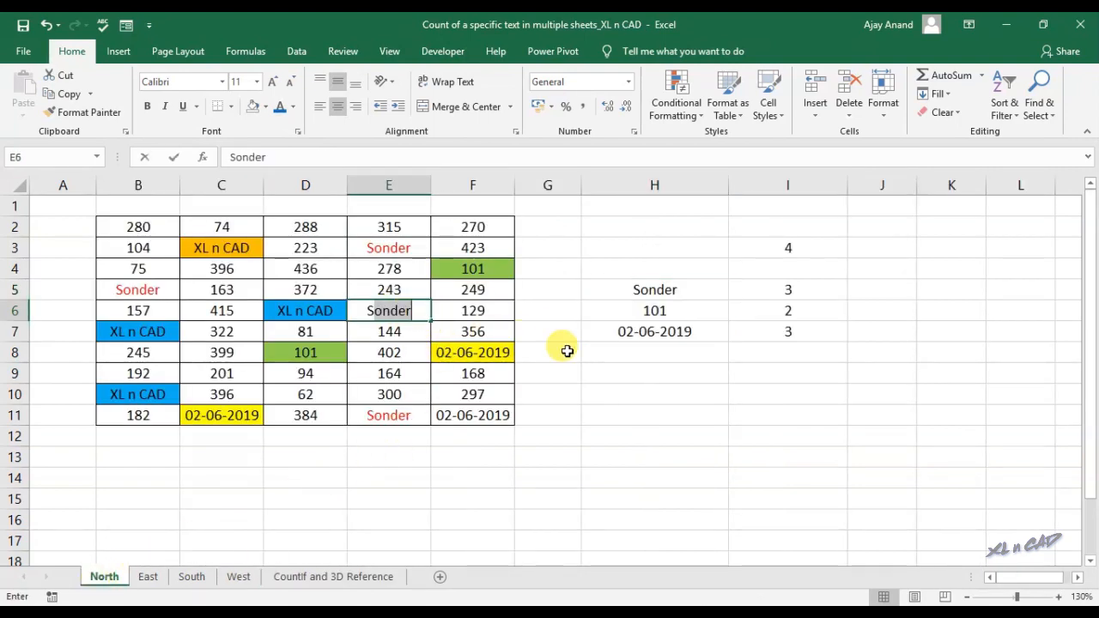
key(Return)
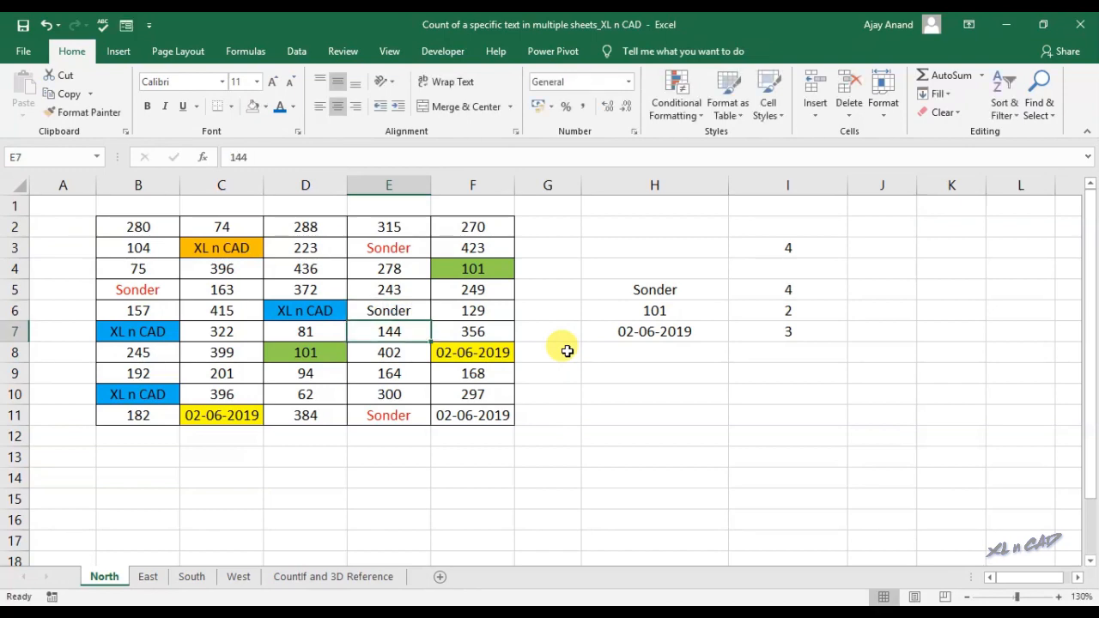
click(358, 576)
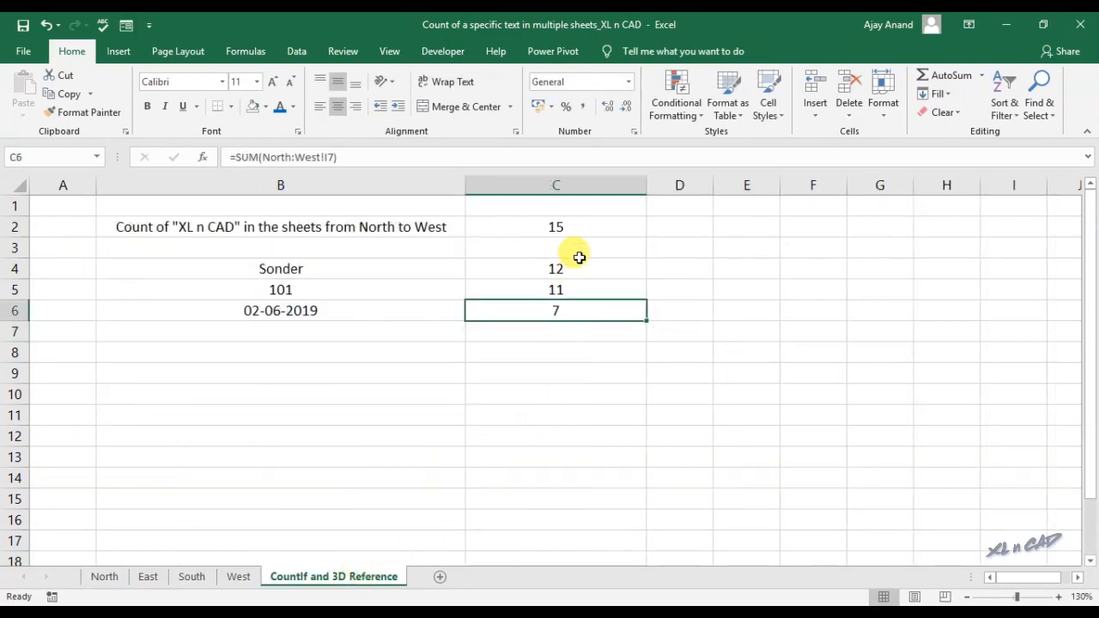